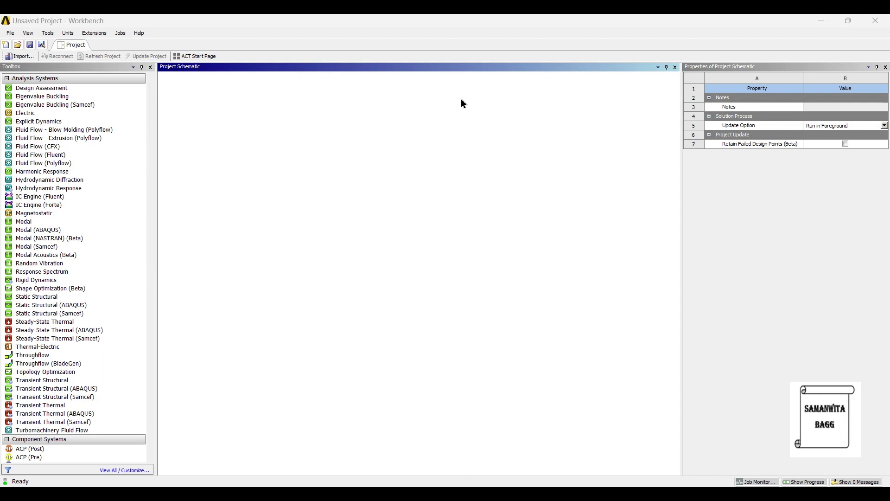
Step: Create a Steady-State Thermal analysis system and add Stainless Steel from the General Materials library to its engineering data
left_click_drag(86, 323, 208, 256)
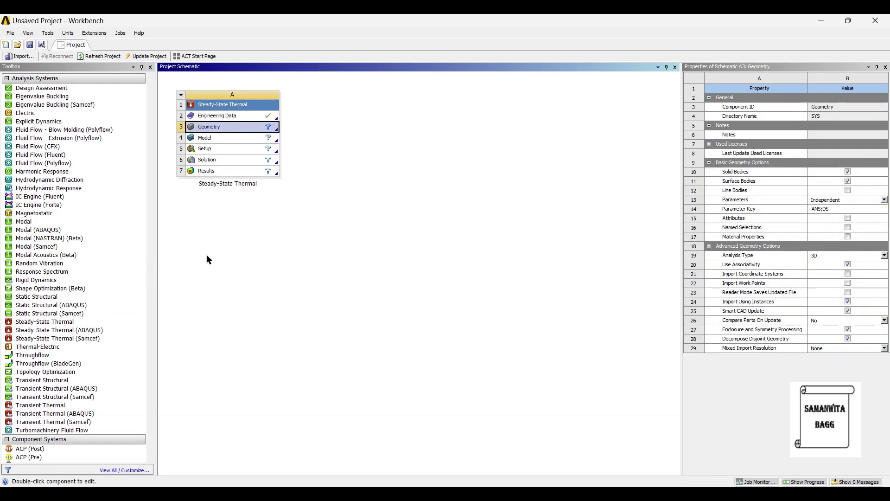
double_click(230, 117)
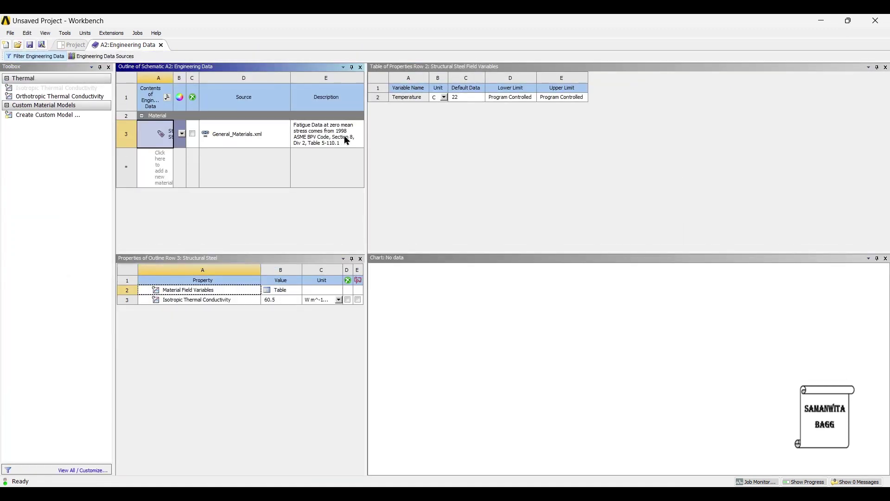
left_click_drag(369, 135, 661, 113)
left_click(94, 57)
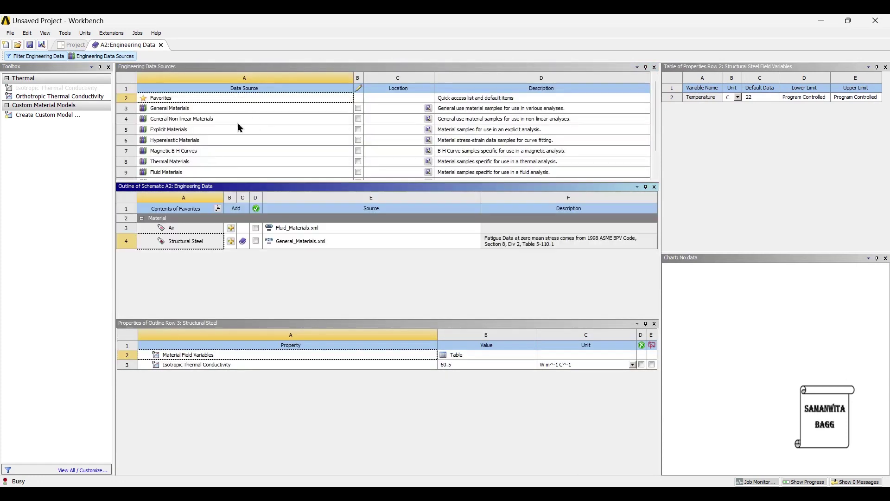
left_click(201, 109)
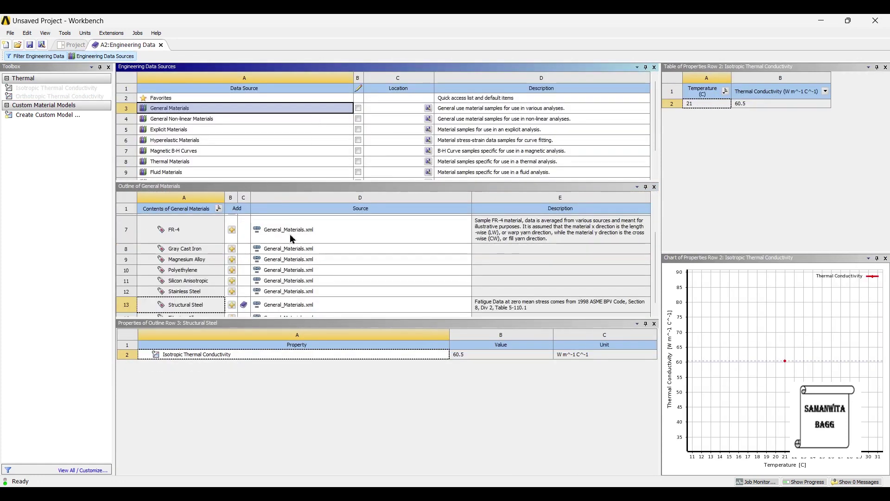
left_click(232, 291)
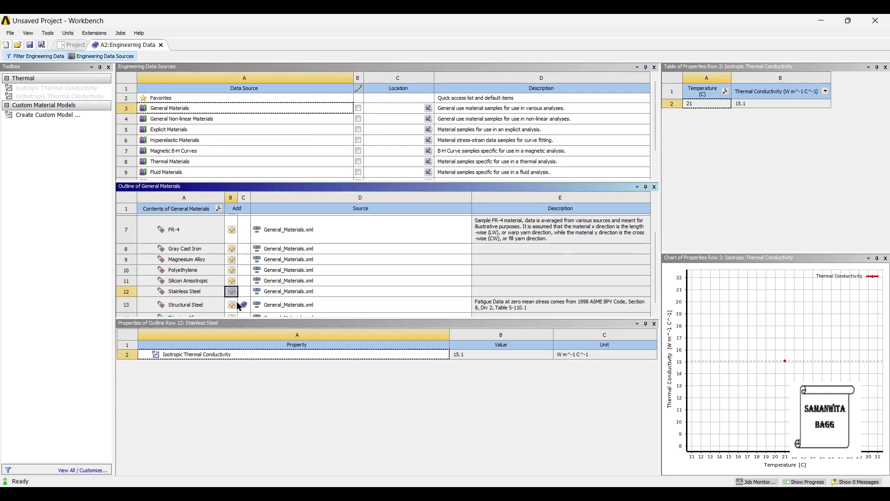
left_click(232, 293)
left_click(106, 56)
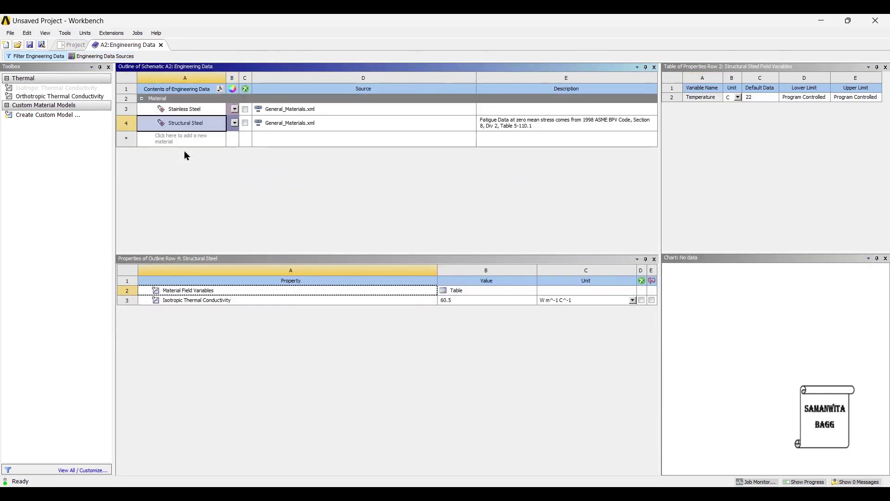
Step: Add a new custom material named Carbon Steel to the engineering data
left_click(187, 139)
type("Ca")
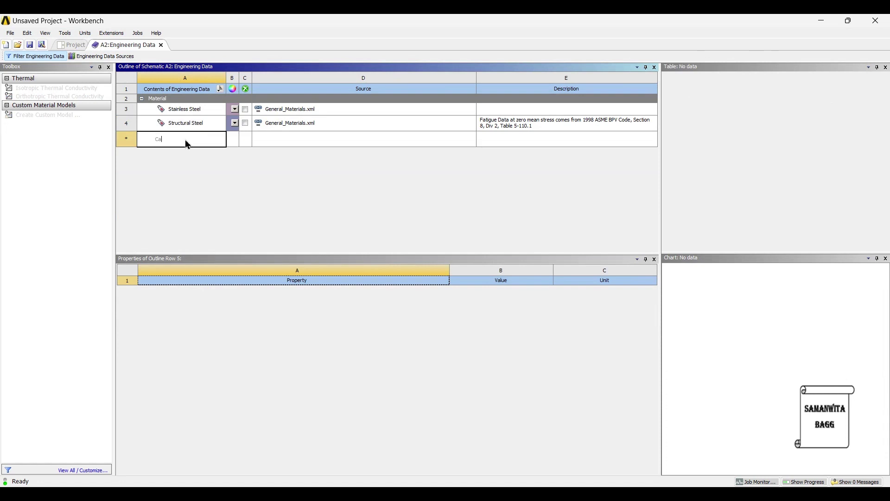
type("rbon Steel")
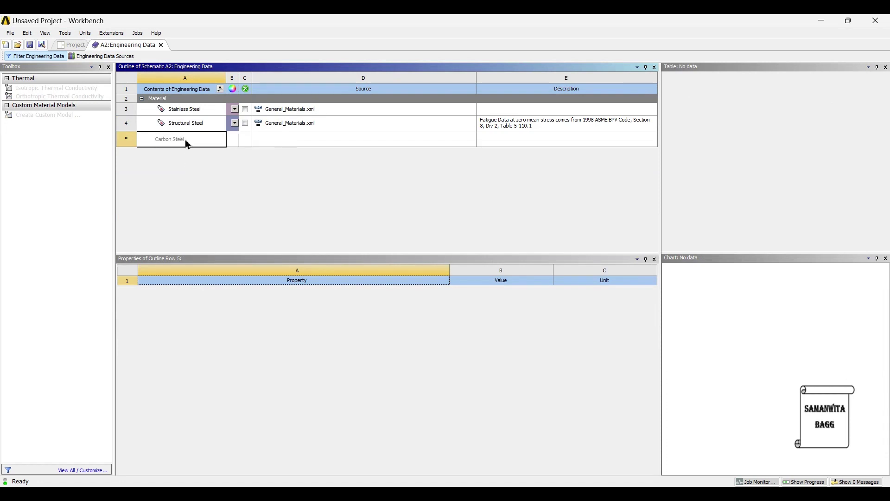
key("Return")
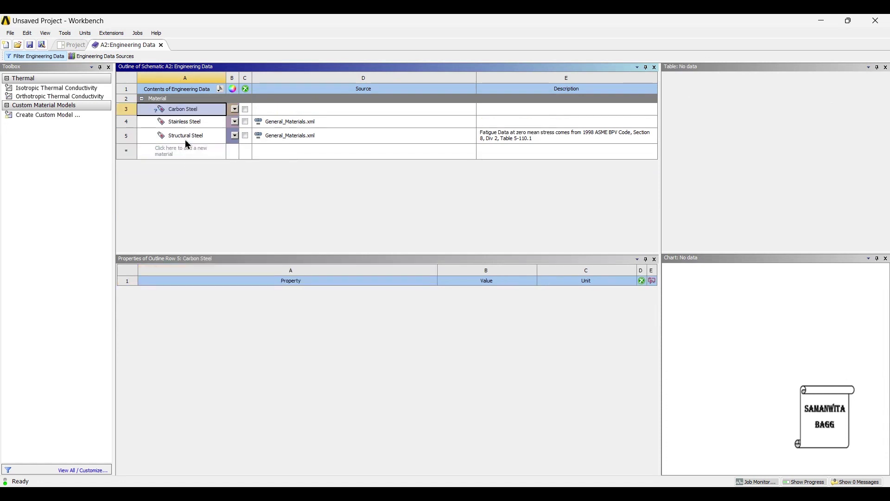
Step: Give Carbon Steel an isotropic thermal conductivity of 52 W m^-1 K^-1
double_click(55, 92)
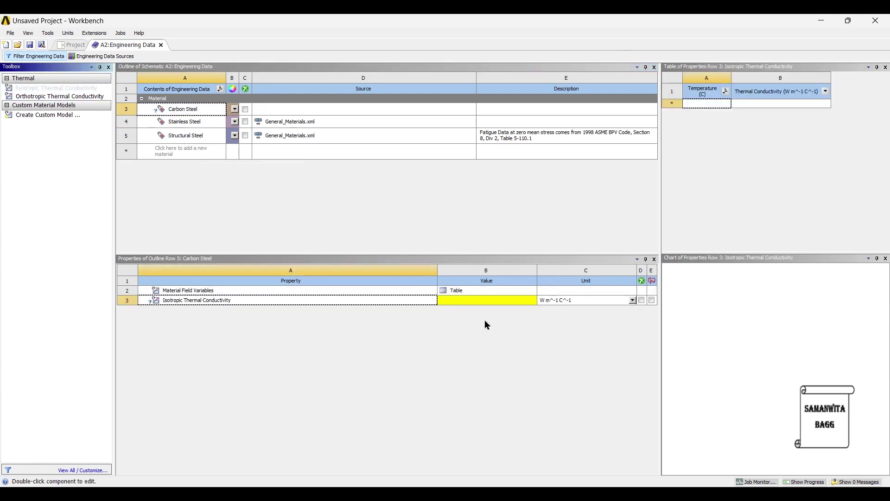
left_click(633, 299)
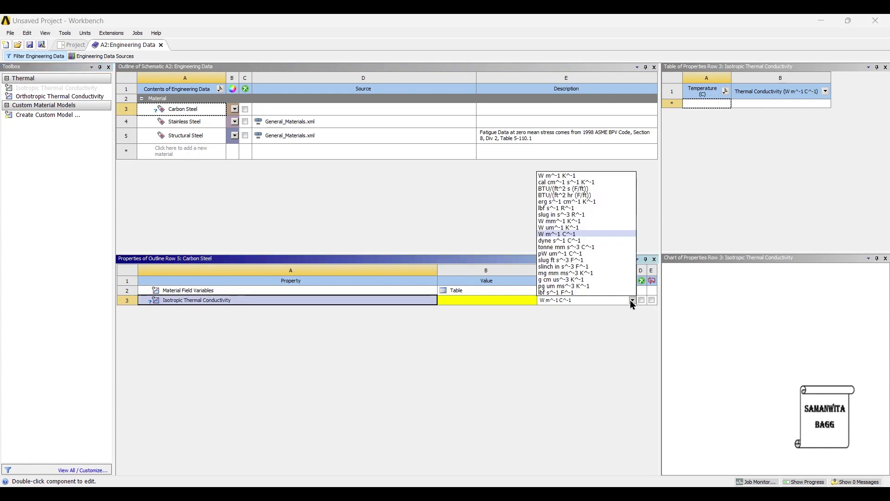
left_click(596, 176)
left_click(467, 301)
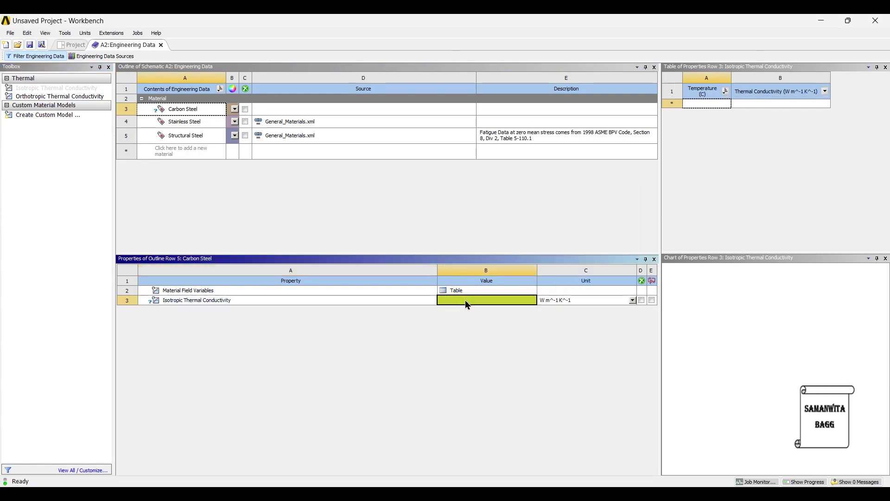
type("52")
key("Return")
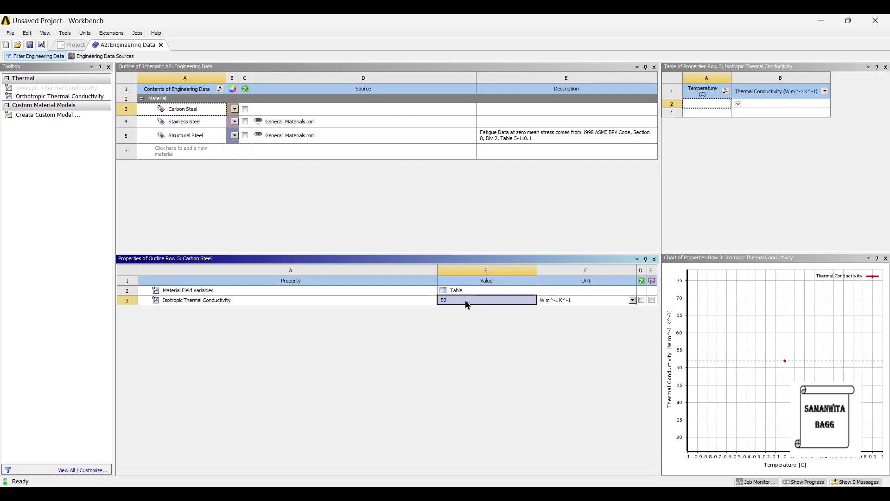
Step: Return to the project schematic and import Twist Drill.stp as the geometry of the thermal analysis
left_click(72, 45)
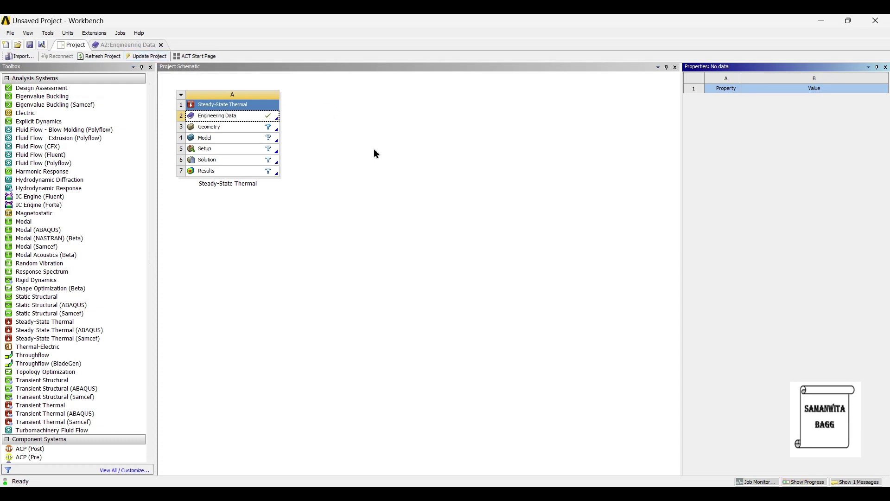
left_click(238, 127)
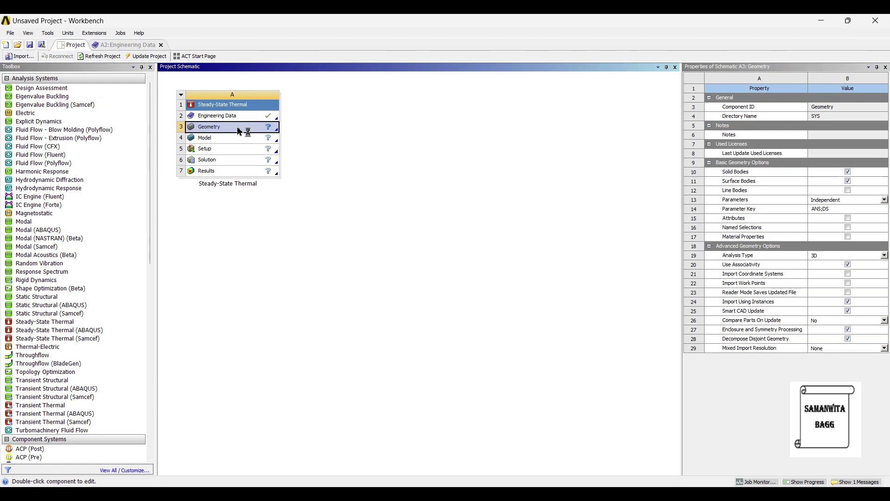
right_click(237, 126)
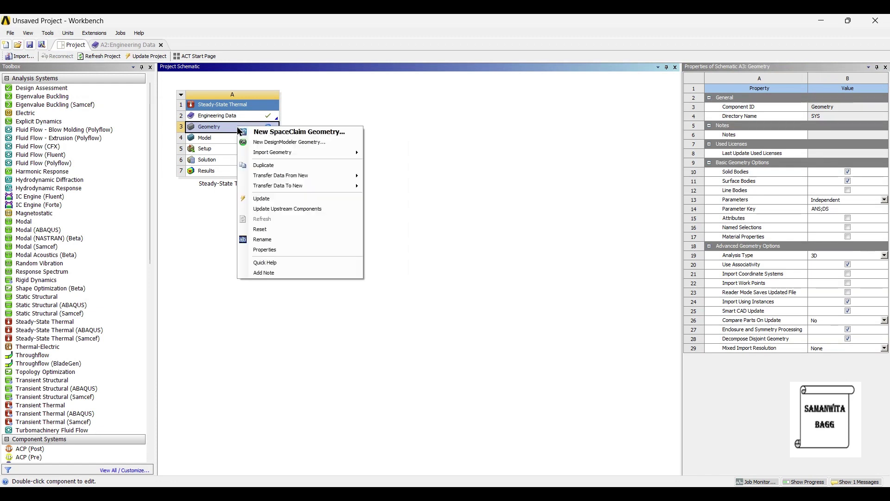
mouse_move(315, 151)
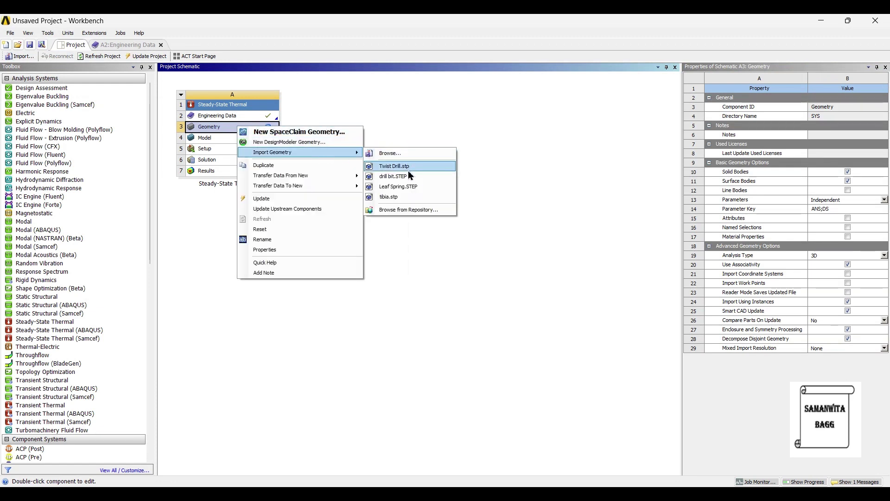
left_click(394, 166)
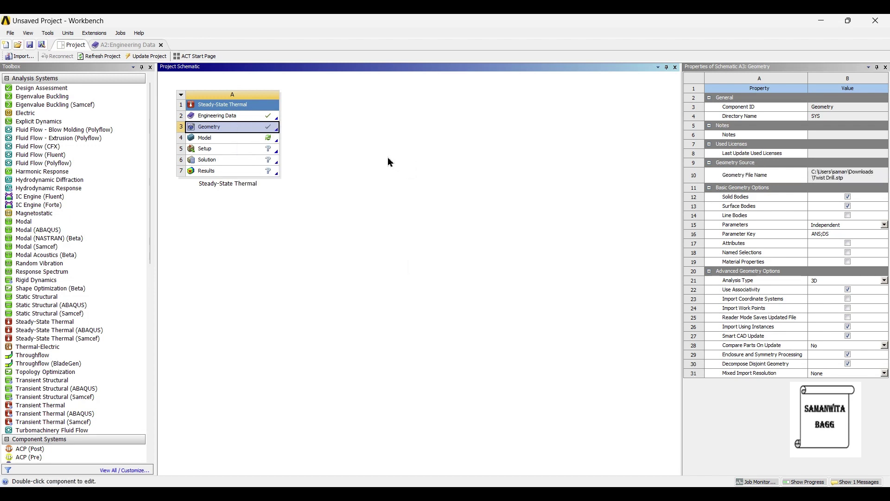
Step: Open the analysis model in Mechanical and assign Stainless Steel to the twist drill body
double_click(233, 139)
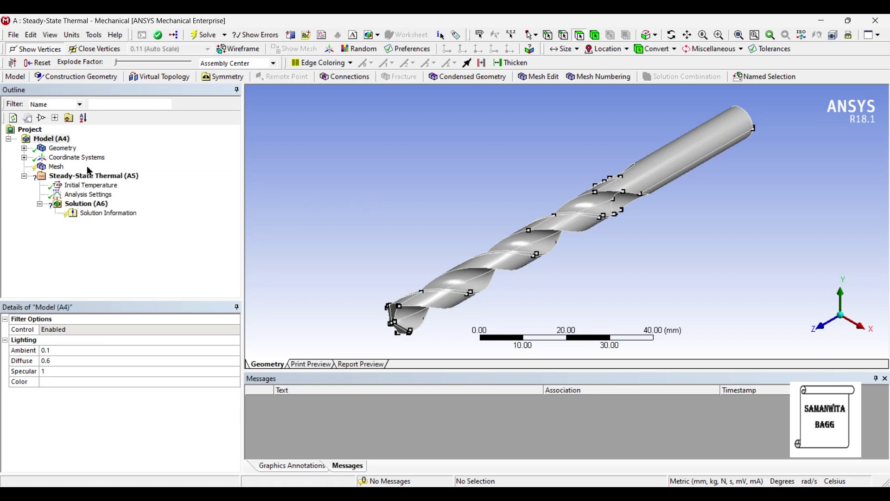
left_click(24, 149)
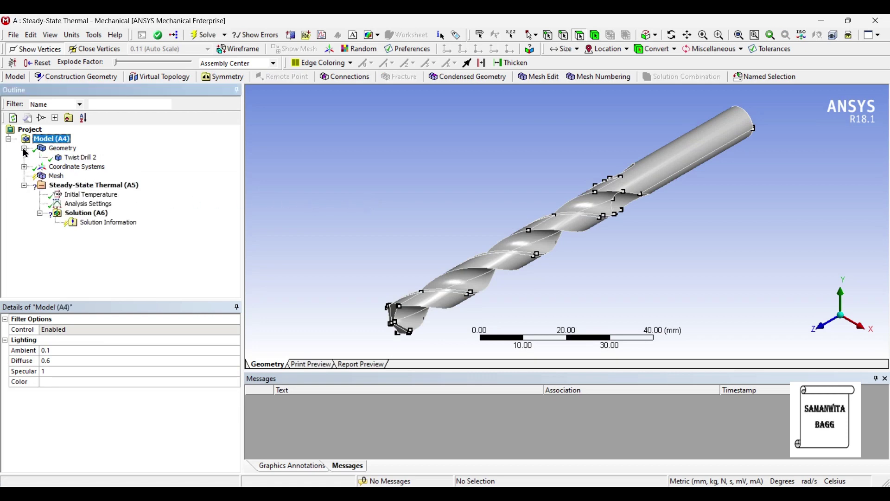
left_click(78, 158)
left_click(199, 416)
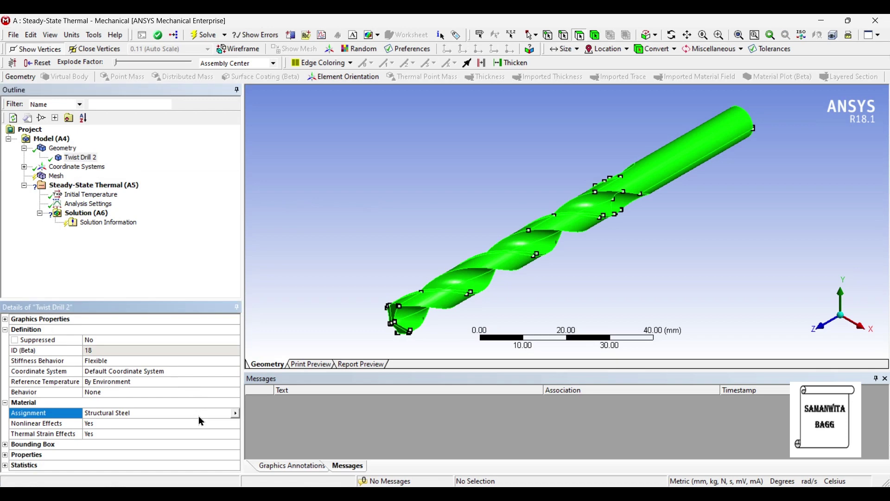
left_click(235, 415)
left_click(288, 463)
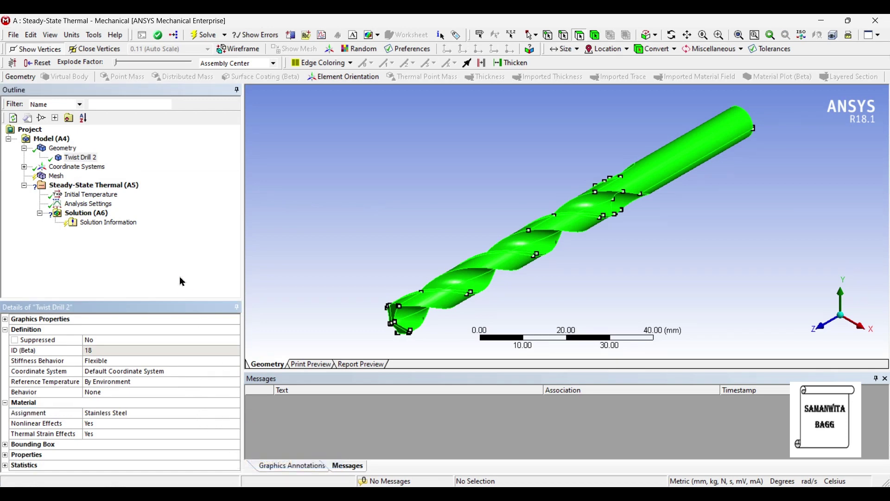
Step: Set the mesh sizing's relevance center to Fine and generate the drill's mesh
left_click(56, 176)
left_click(6, 382)
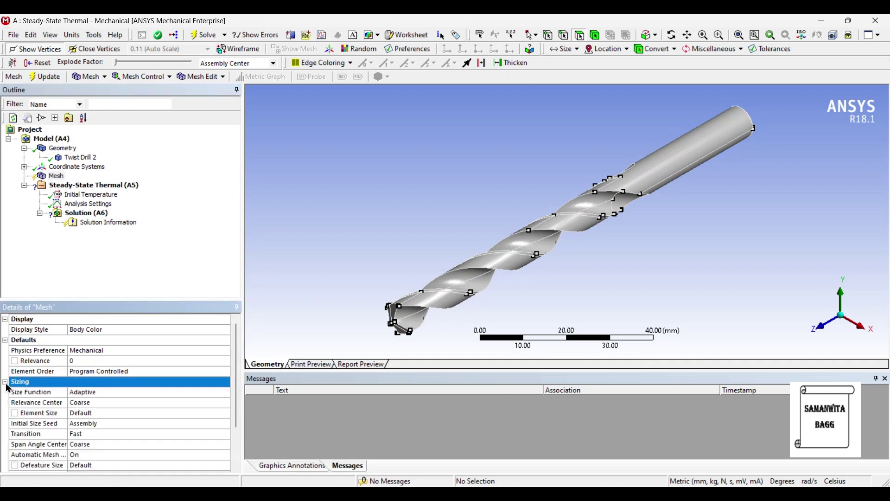
left_click(122, 402)
left_click(225, 403)
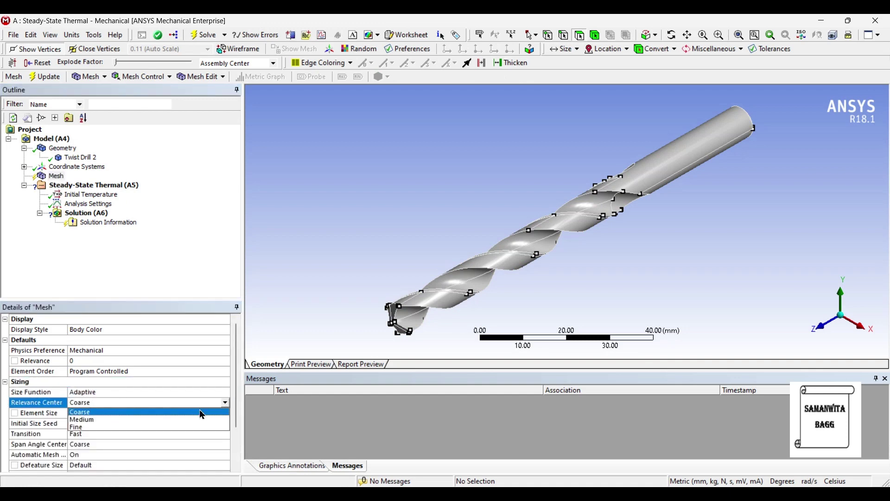
left_click(129, 423)
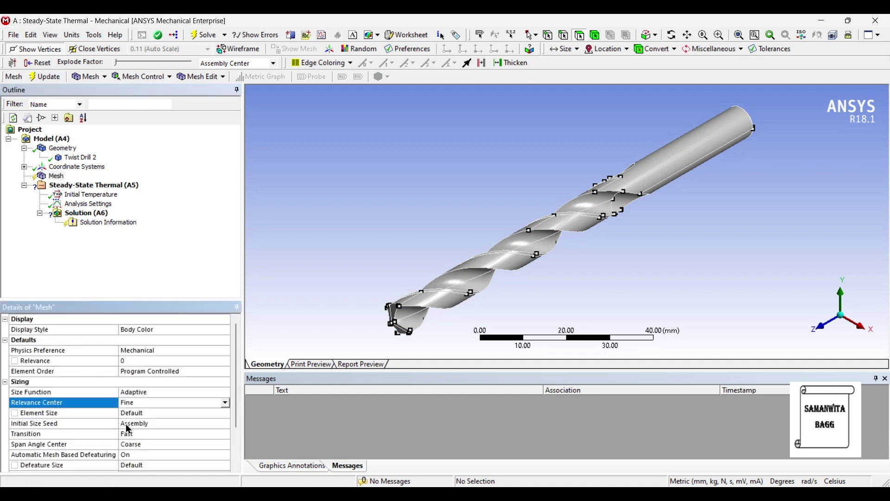
left_click(39, 78)
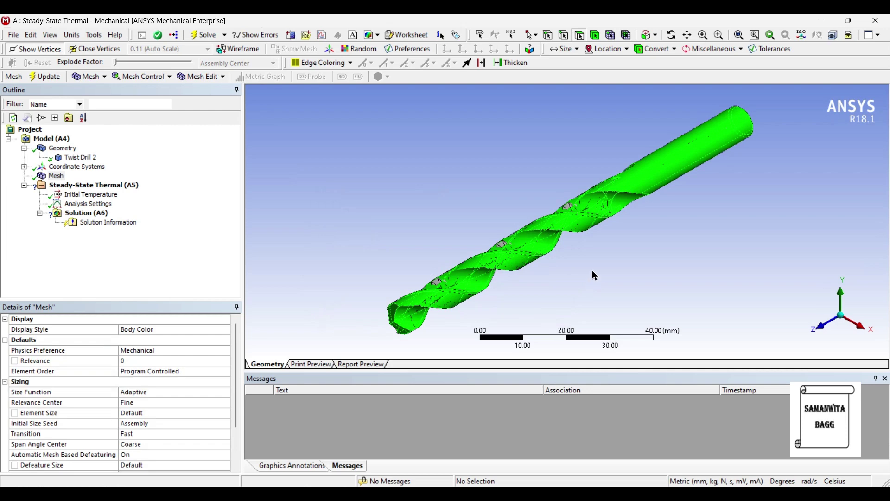
middle_click_drag(590, 277, 448, 298)
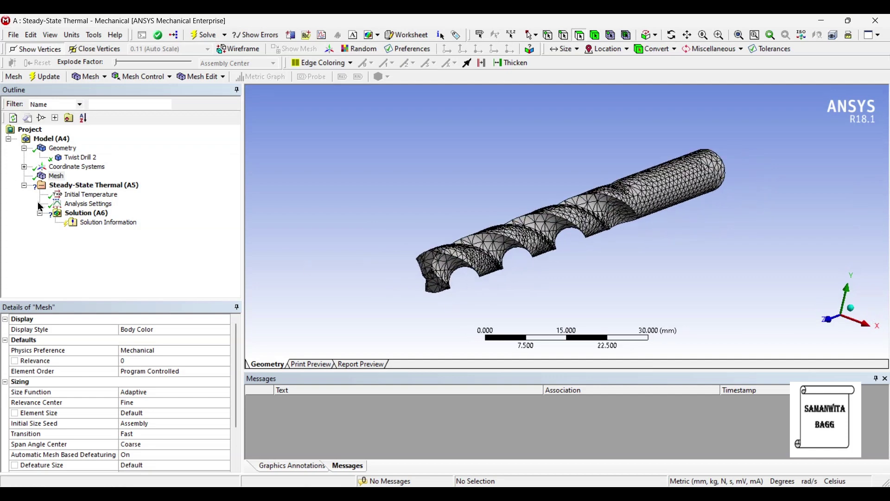
Step: Apply a temperature load of 251 °C to the four end faces at the drill's cutting tip
right_click(93, 187)
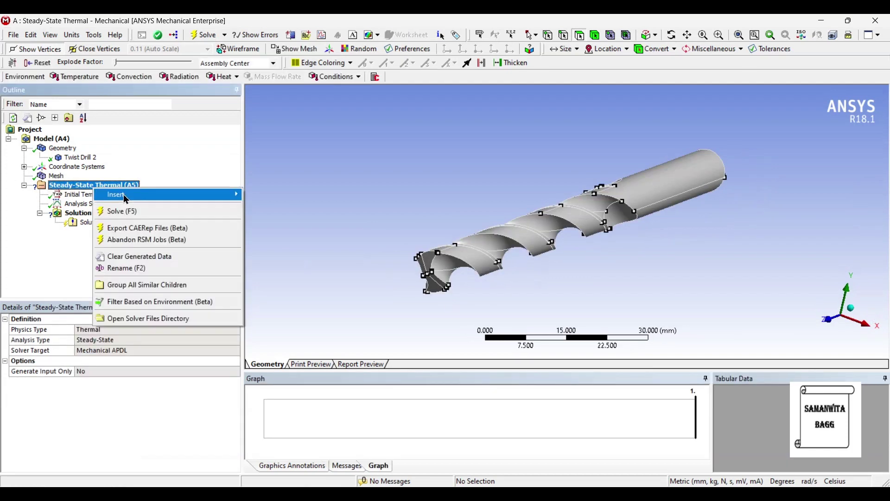
mouse_move(198, 199)
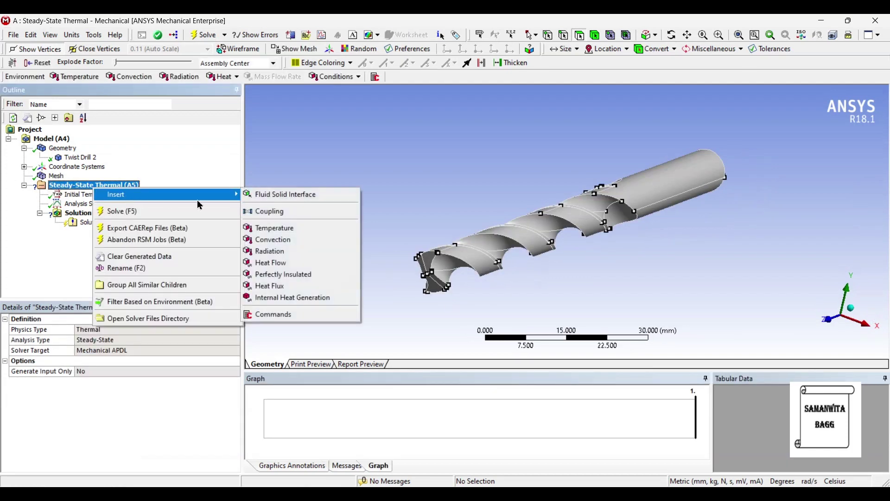
left_click(277, 234)
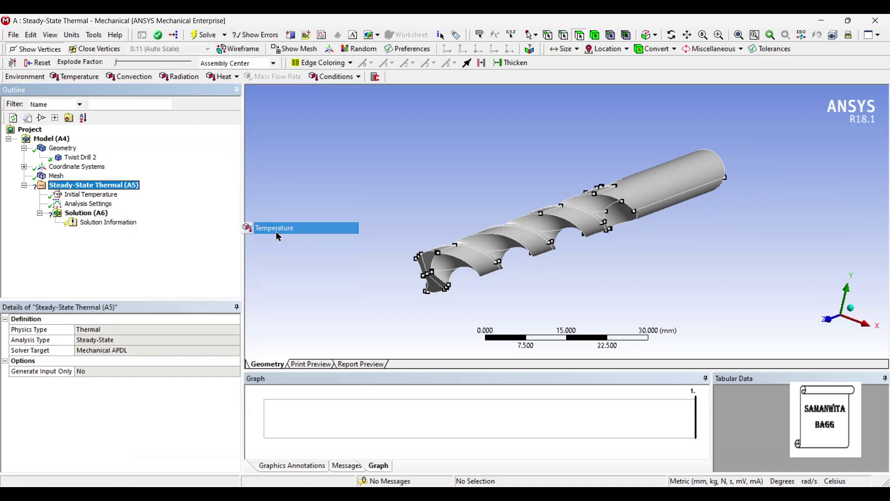
left_click(426, 271)
left_click(427, 262, "ctrl")
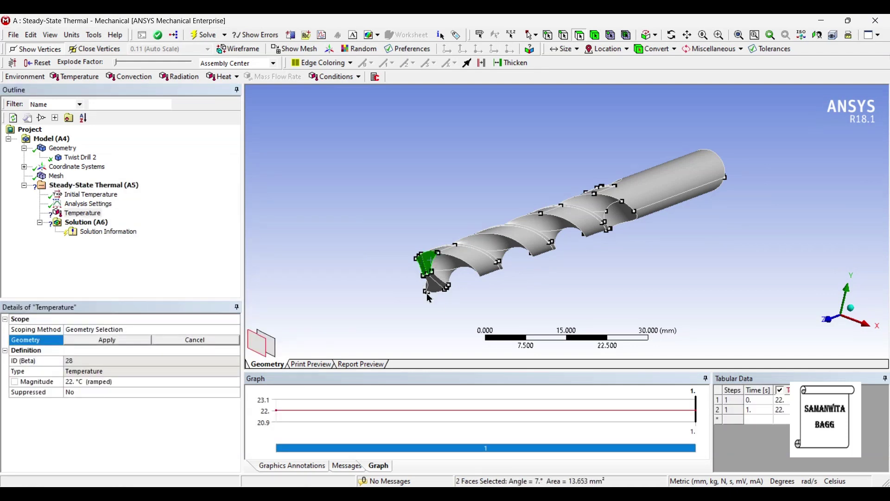
left_click(433, 290, "ctrl")
left_click(436, 280, "ctrl")
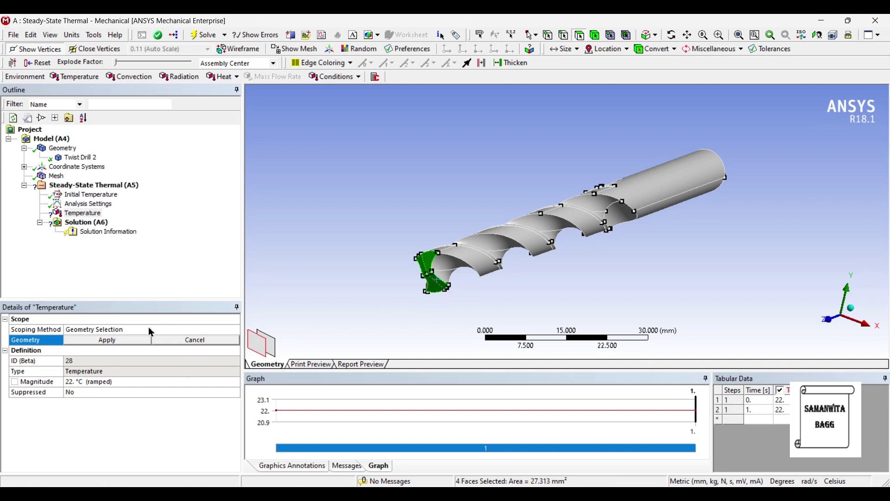
left_click(106, 340)
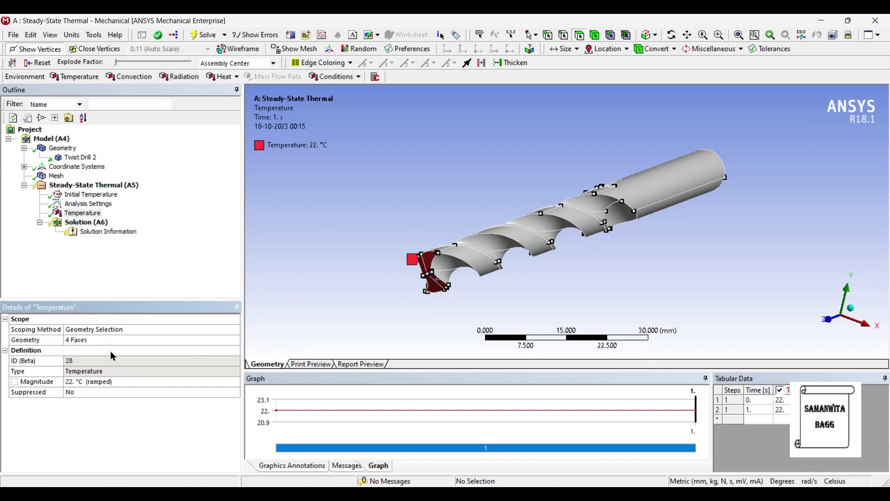
left_click(99, 382)
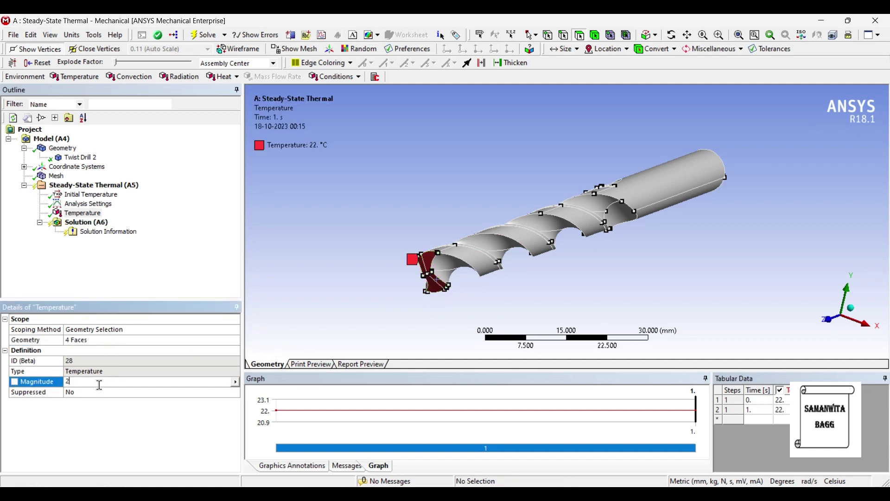
key("Return")
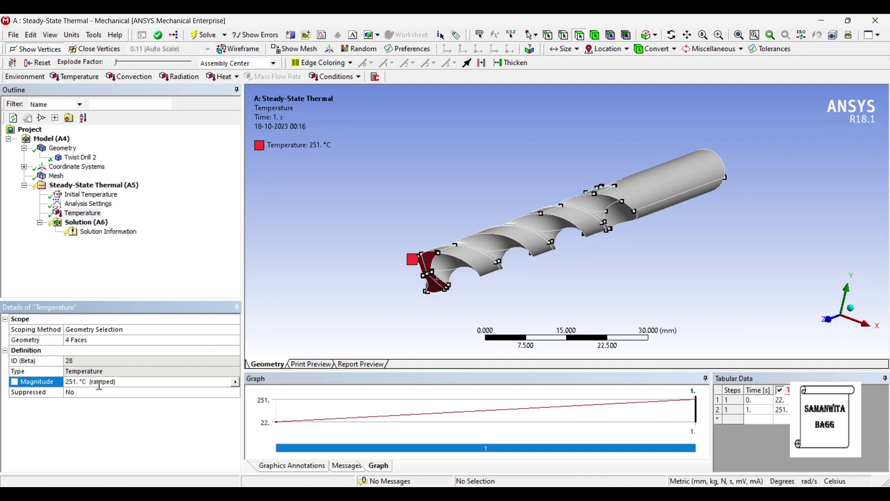
Step: Select the 13 flute, land and margin faces along the near side of the drill's twisted section, leaving out the cutting-tip faces
middle_click_drag(293, 304, 579, 176)
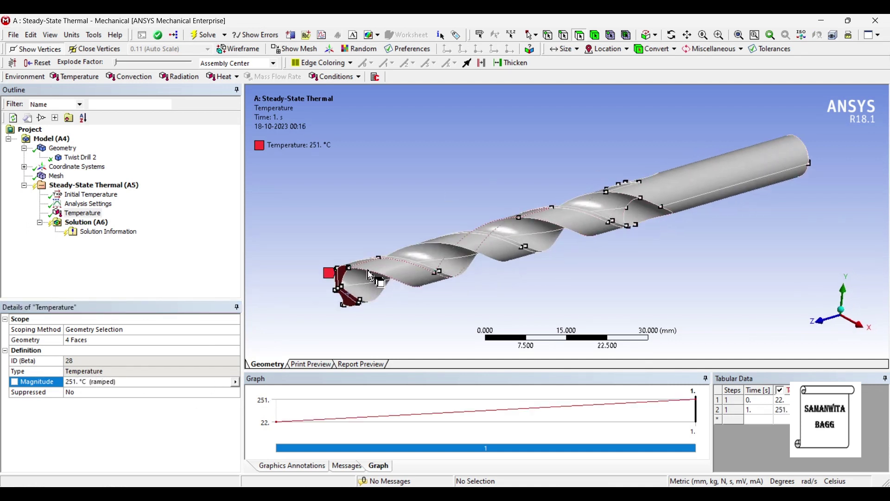
left_click(366, 284)
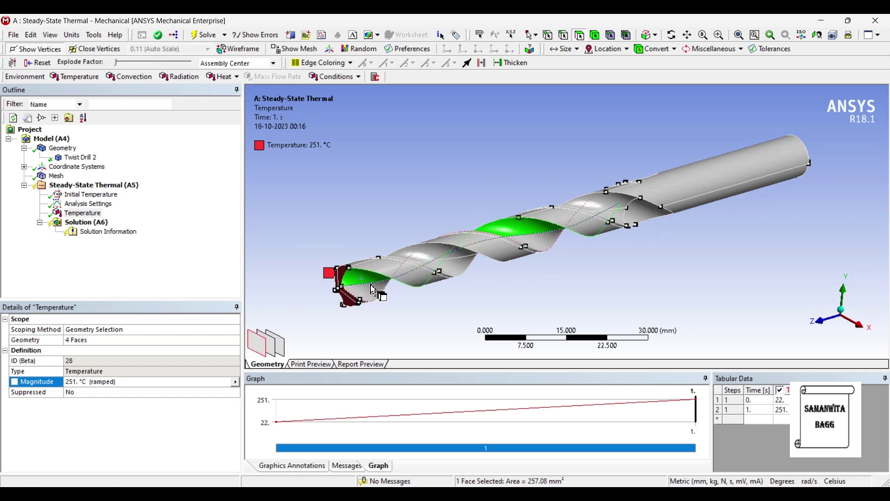
left_click(380, 281, "ctrl")
left_click(385, 278, "ctrl")
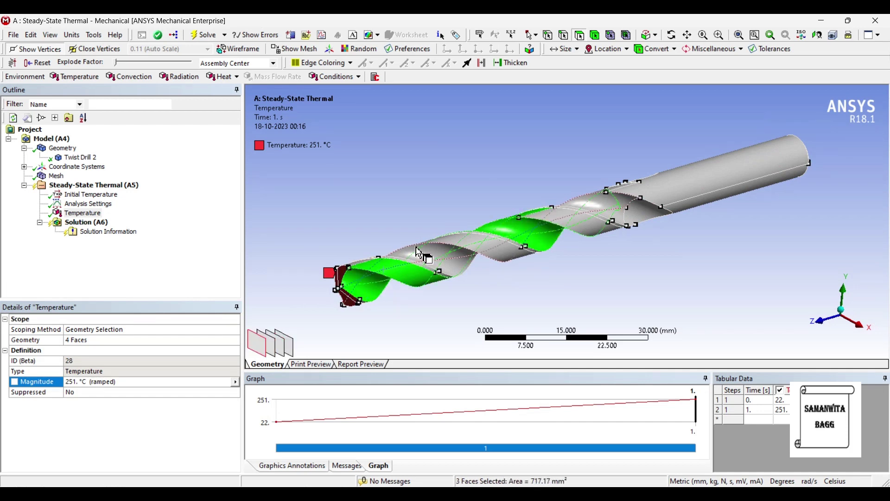
left_click(413, 271, "ctrl")
left_click(419, 269, "ctrl")
left_click(419, 270, "ctrl")
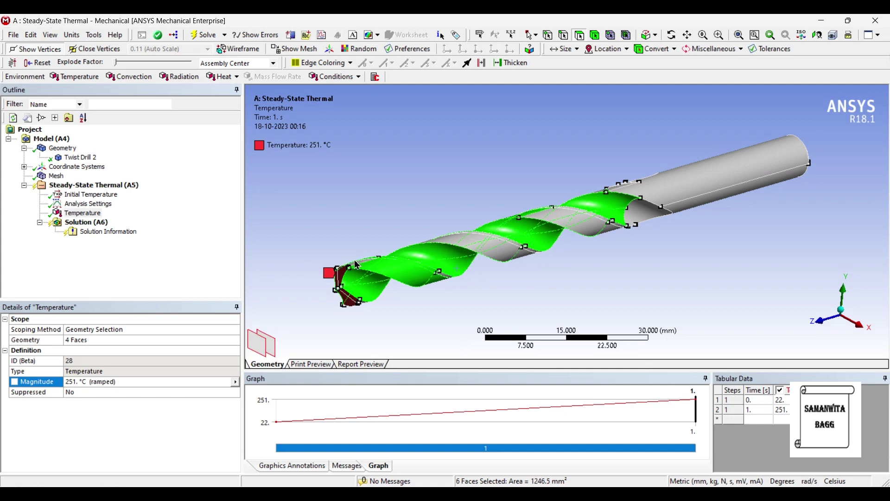
left_click(367, 273, "ctrl")
left_click(369, 273, "ctrl")
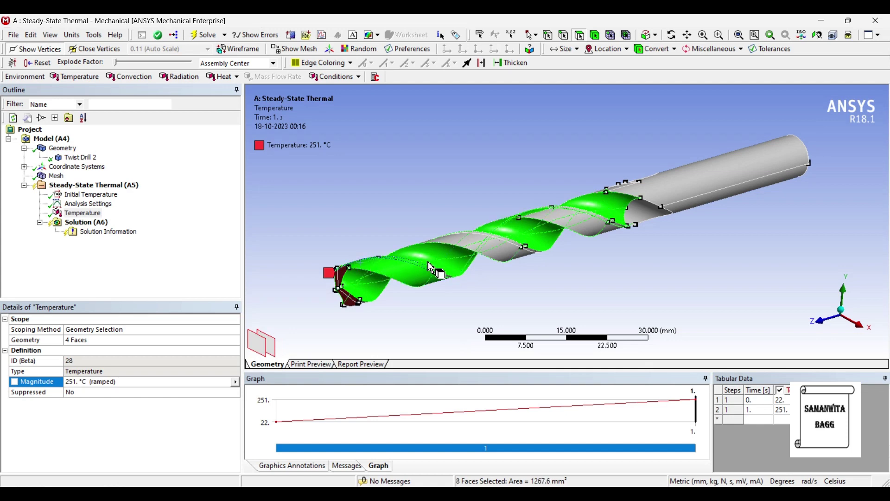
left_click(502, 244, "ctrl")
left_click(515, 241, "ctrl")
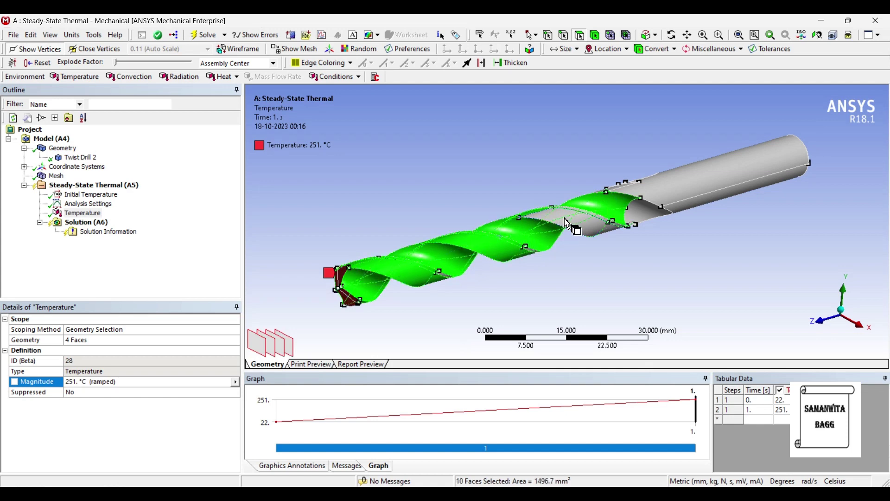
left_click(580, 217, "ctrl")
left_click(616, 215, "ctrl")
left_click(649, 206, "ctrl")
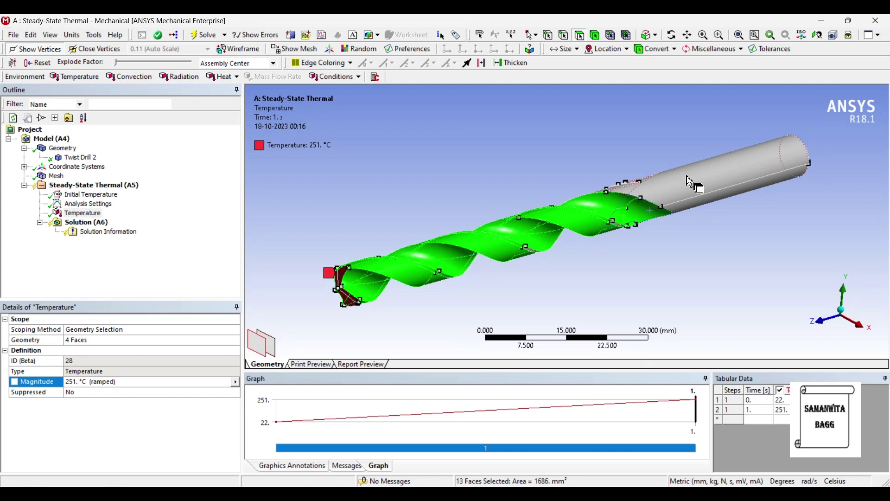
Step: Extend the selection to 21 faces with the shank, flute run-outs, remaining margins and the shank's end faces
left_click(686, 185, "ctrl")
middle_click_drag(674, 191, 769, 246)
left_click(599, 190, "ctrl")
left_click(603, 176, "ctrl")
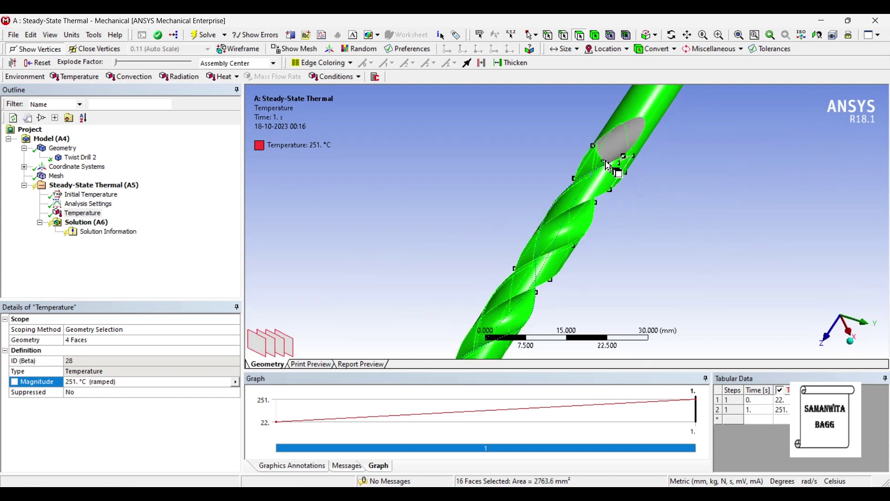
left_click(619, 148, "ctrl")
middle_click_drag(594, 200, 816, 166)
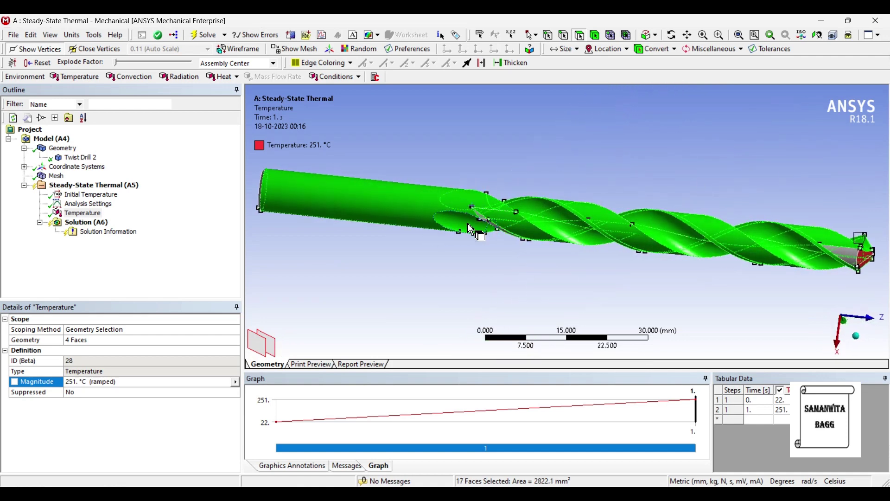
middle_click_drag(468, 200, 498, 180)
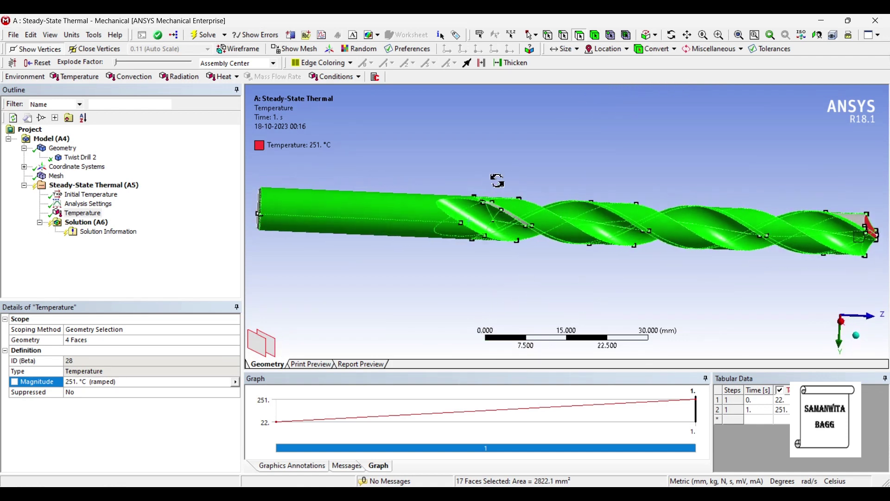
left_click(513, 219, "ctrl")
middle_click_drag(431, 238, 408, 260)
left_click(843, 165, "ctrl")
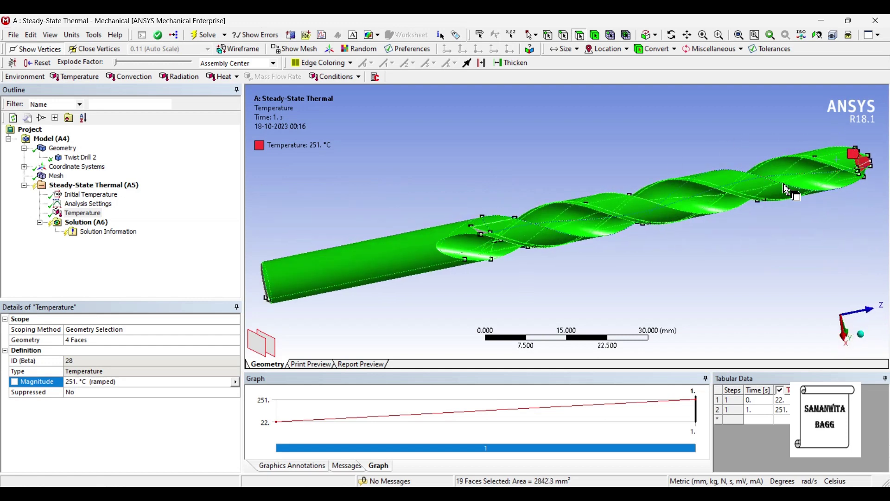
middle_click_drag(495, 238, 691, 235)
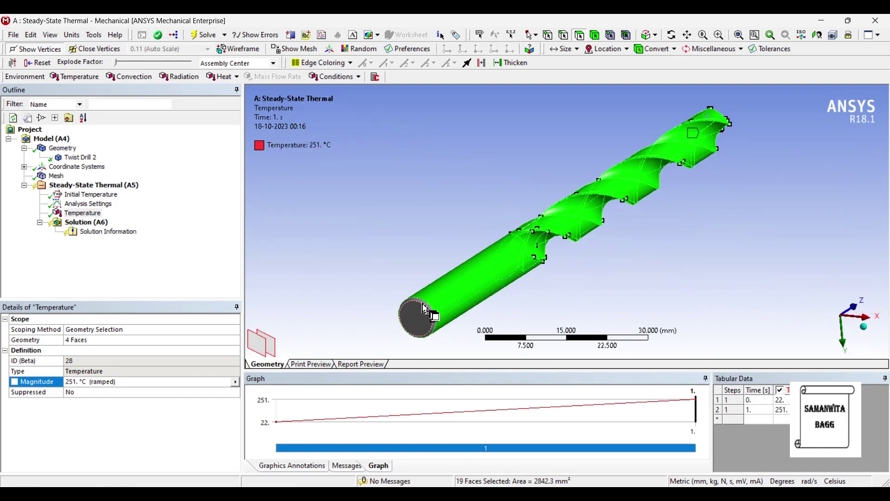
left_click(428, 310, "ctrl")
left_click(429, 316, "ctrl")
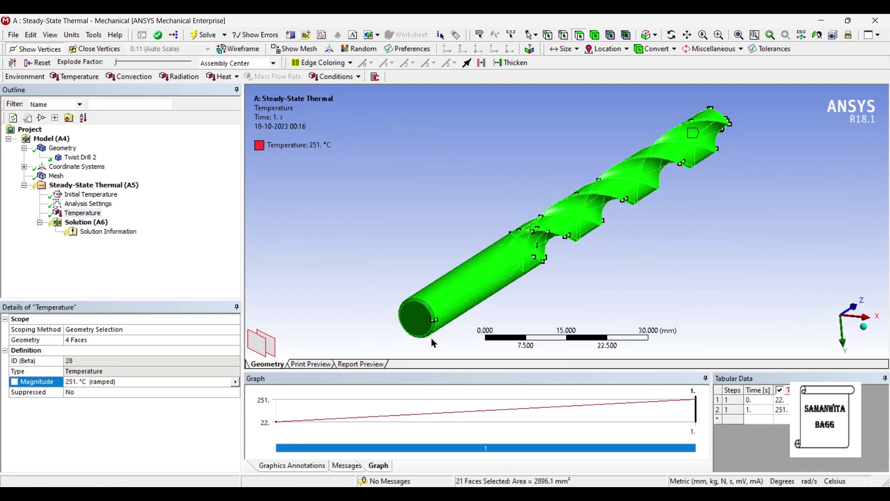
Step: Apply a convection load to the 21 selected faces with a film coefficient of 3.2e-002 W/mm²·°C
middle_click_drag(438, 338, 405, 314)
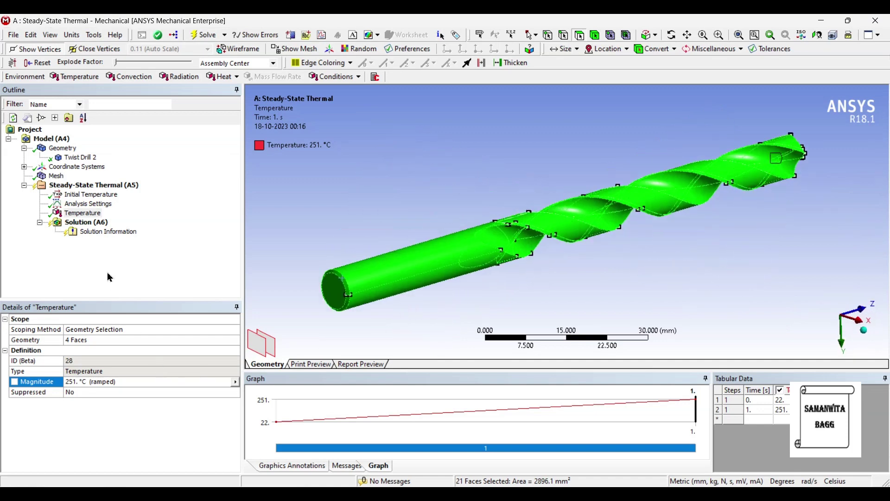
left_click(125, 190)
right_click(124, 190)
mouse_move(139, 189)
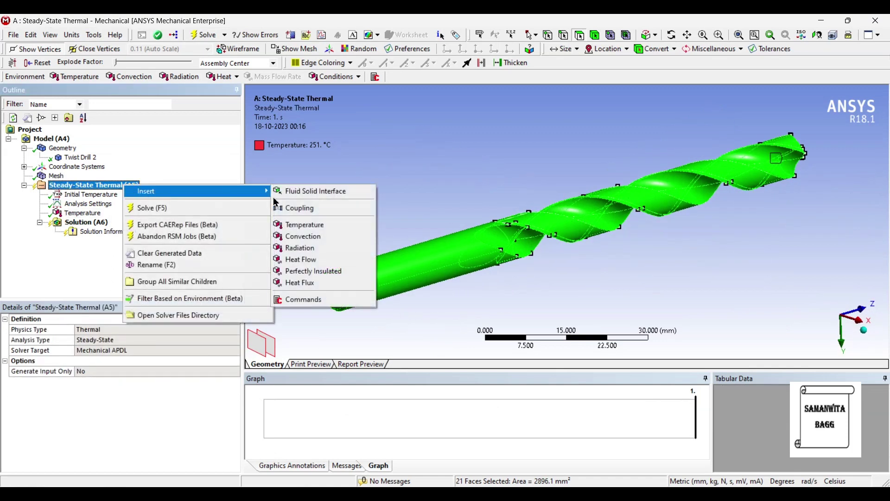
left_click(304, 238)
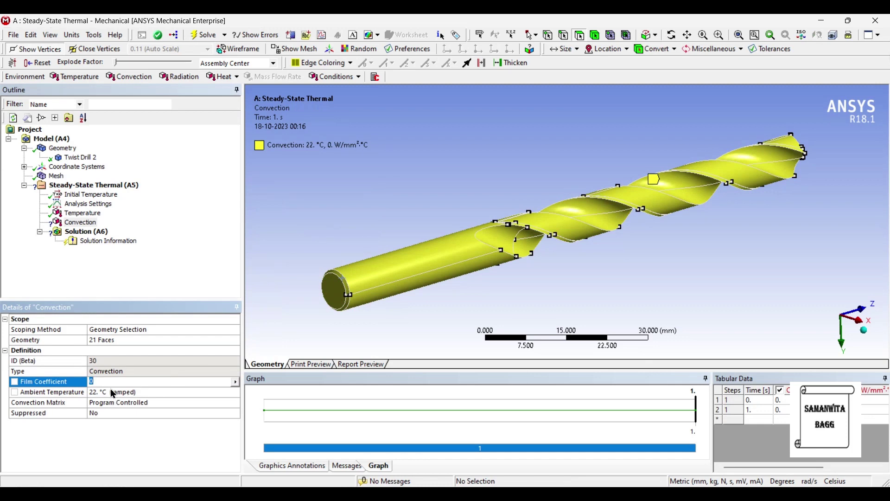
key("Return")
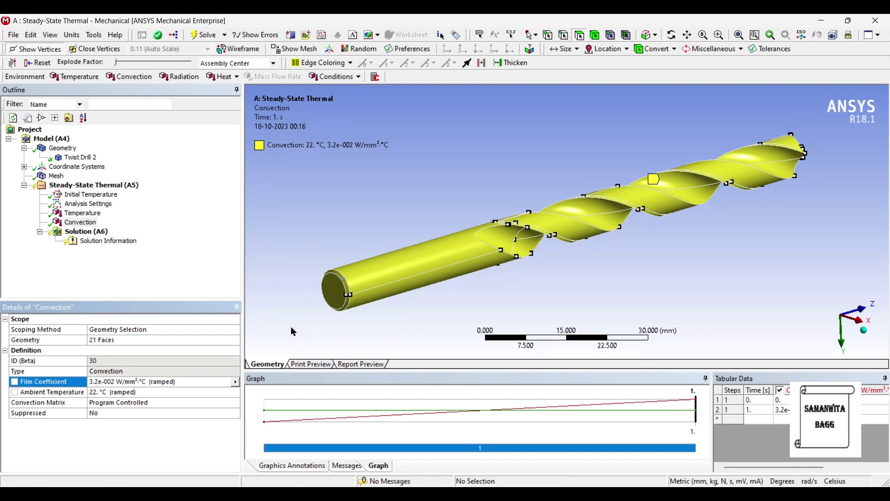
Step: Add a Temperature result to the thermal solution
middle_click_drag(293, 331, 631, 190)
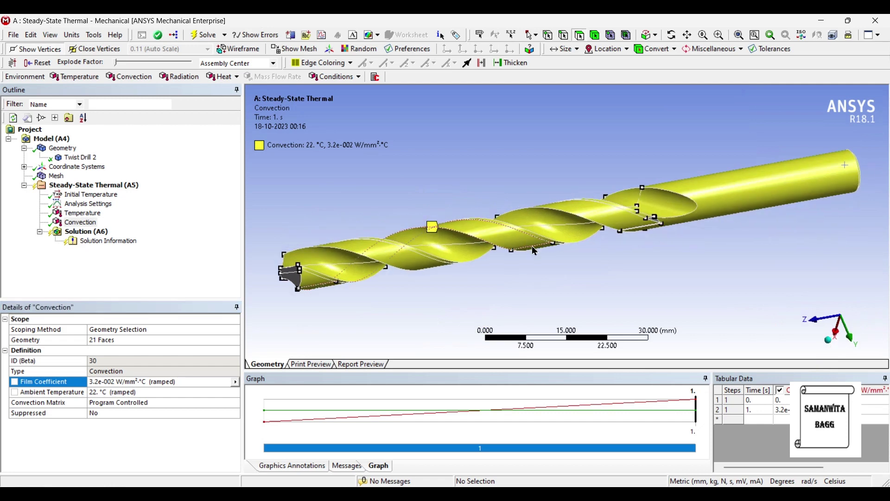
left_click(101, 234)
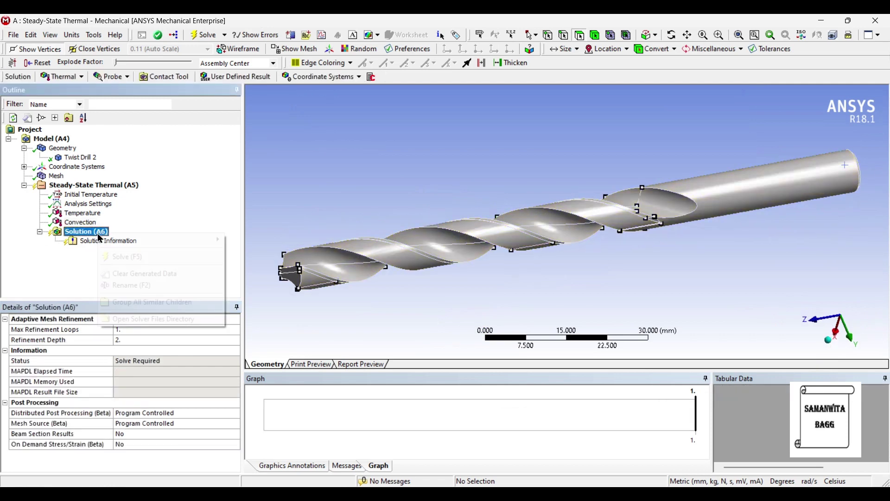
right_click(99, 233)
mouse_move(186, 240)
mouse_move(320, 240)
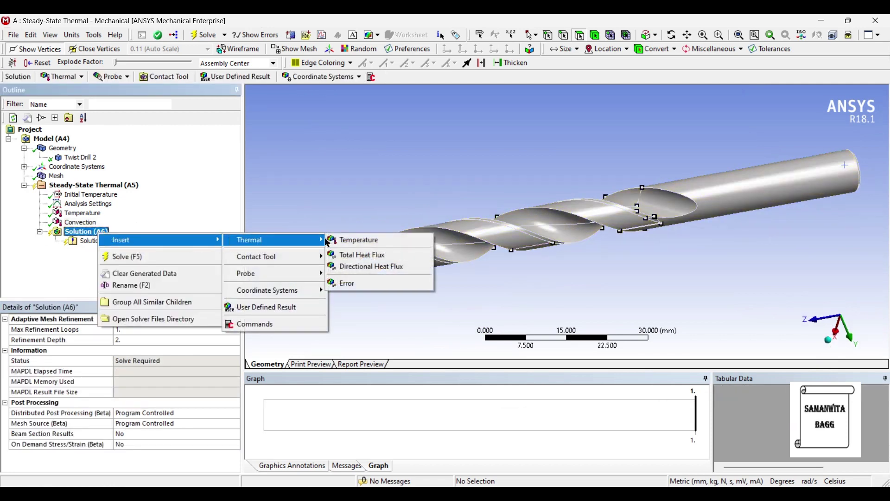
left_click(355, 239)
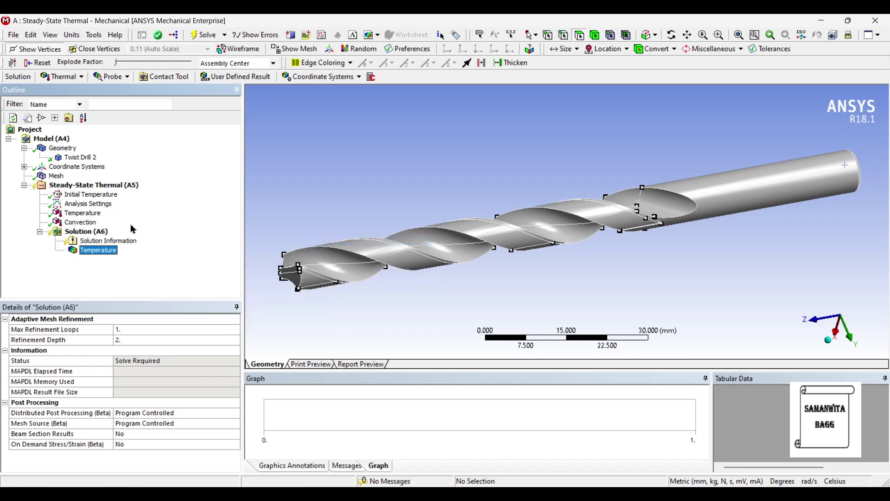
Step: Add a Total Heat Flux result to the thermal solution
left_click(103, 235)
right_click(103, 234)
mouse_move(117, 239)
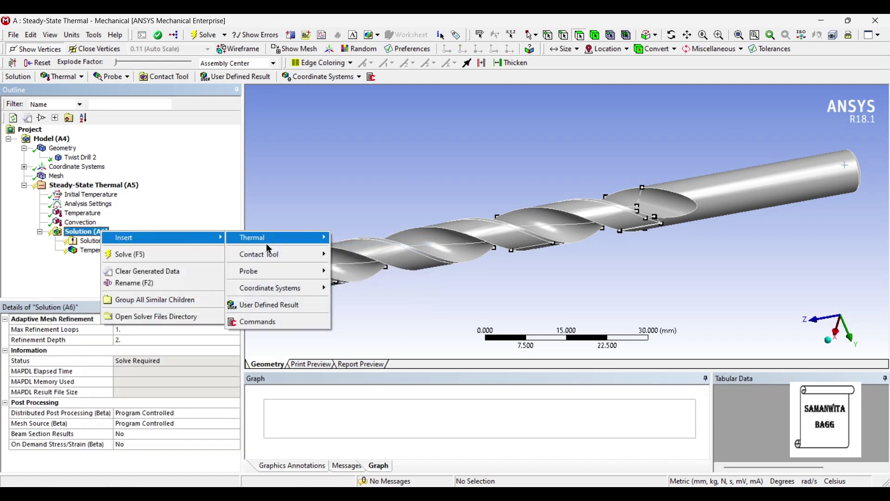
mouse_move(273, 248)
left_click(382, 254)
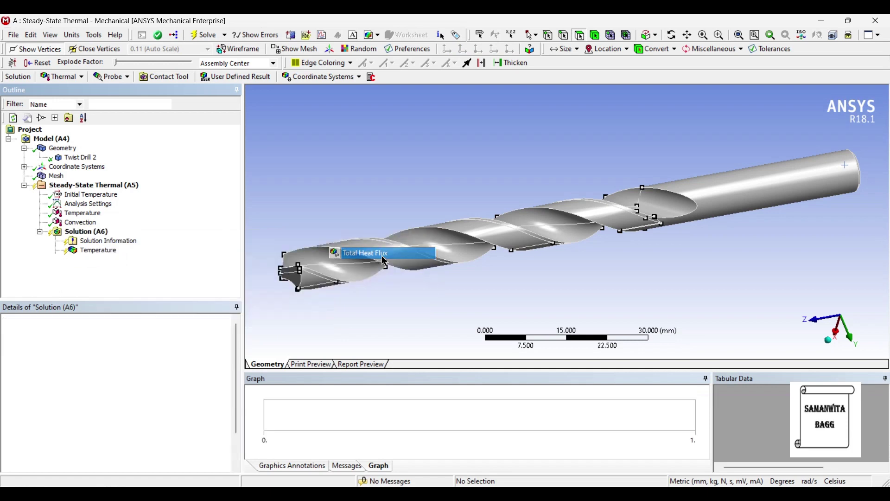
Step: Add a Directional Heat Flux result to the solution and set its orientation to the Z axis
left_click(97, 232)
right_click(97, 231)
mouse_move(119, 237)
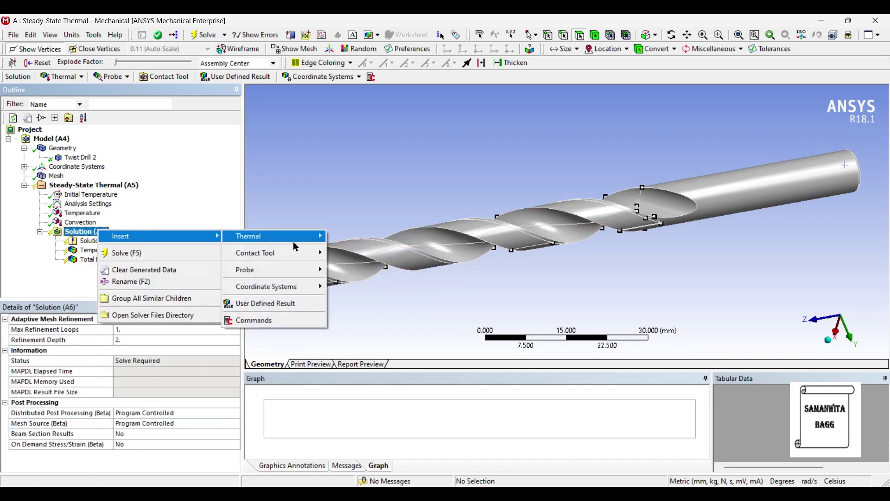
mouse_move(298, 245)
left_click(371, 265)
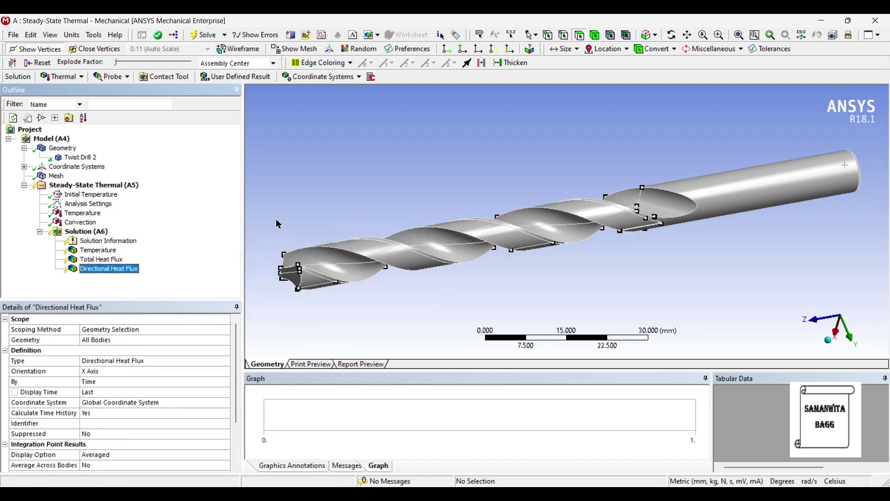
left_click(218, 370)
left_click(225, 371)
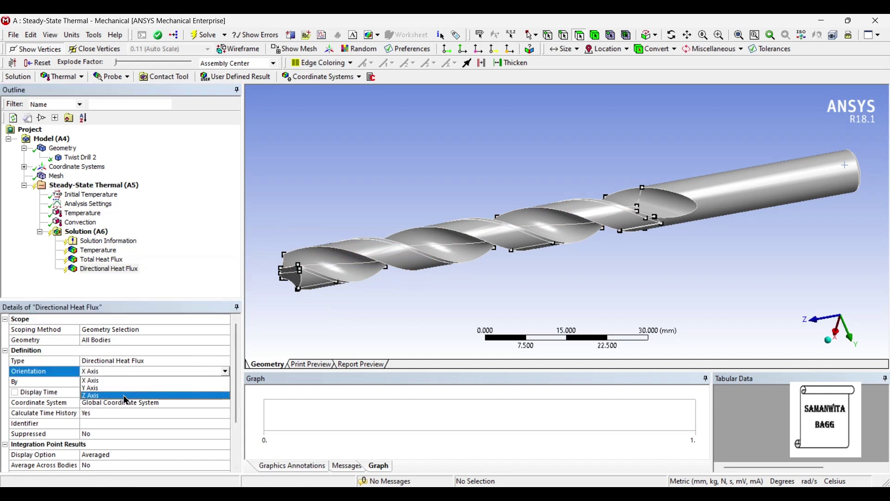
left_click(126, 396)
Step: Solve the steady-state thermal analysis for the drill
left_click(122, 241)
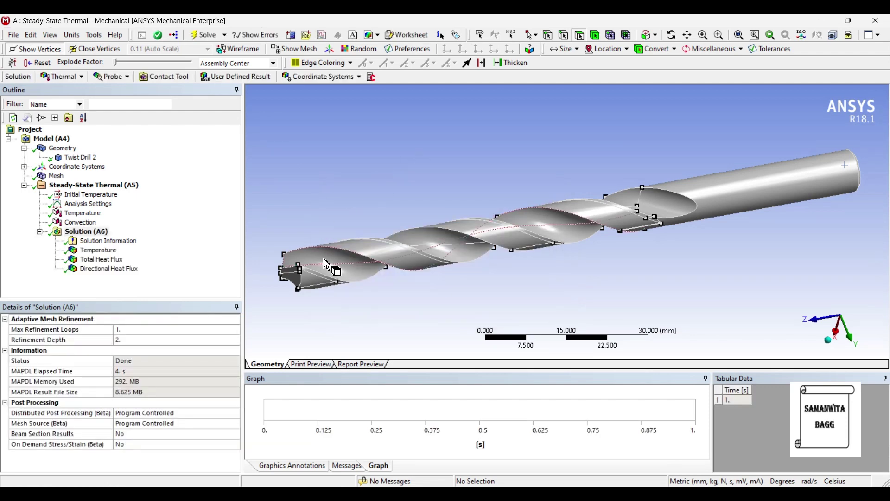
middle_click_drag(326, 264, 228, 282)
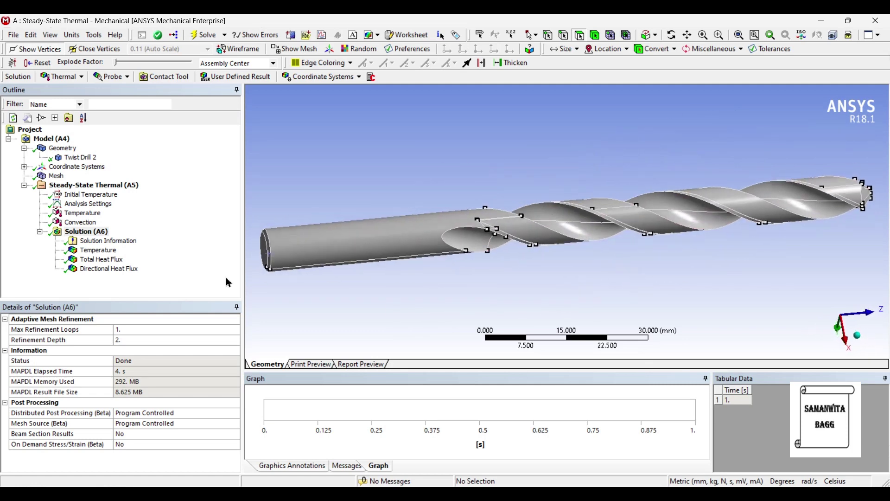
middle_click_drag(325, 290, 344, 204)
Step: Display the temperature result on the drill, play its animation and pause it
left_click(98, 250)
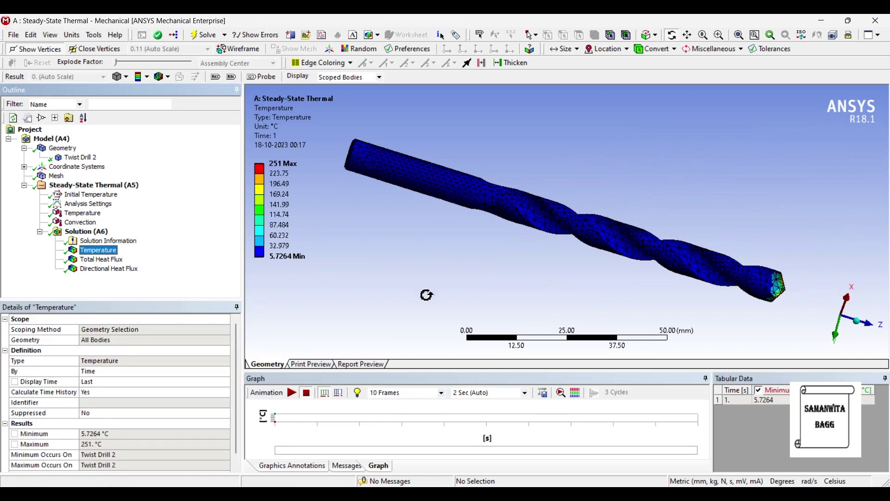
left_click(296, 394)
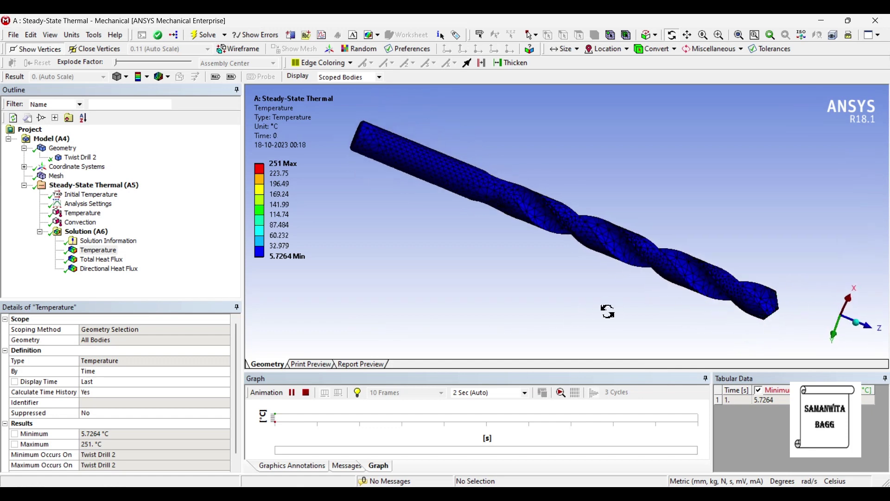
left_click(294, 393)
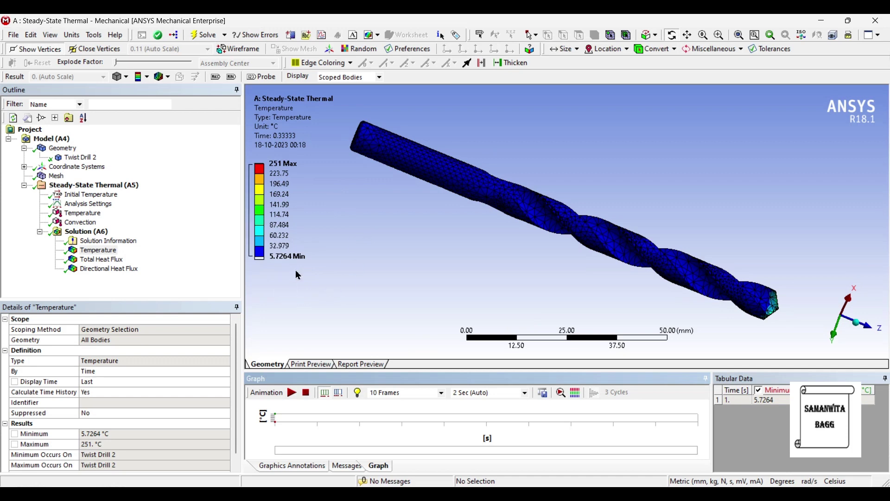
Step: Examine the total heat flux contours on the drill from several angles and display the Z-axis directional heat flux
left_click(120, 261)
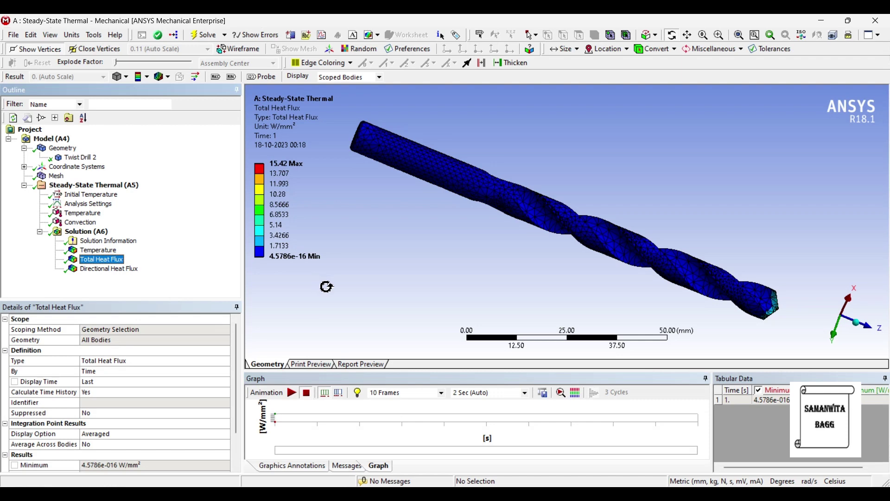
left_click(660, 254)
left_click_drag(660, 254, 612, 239)
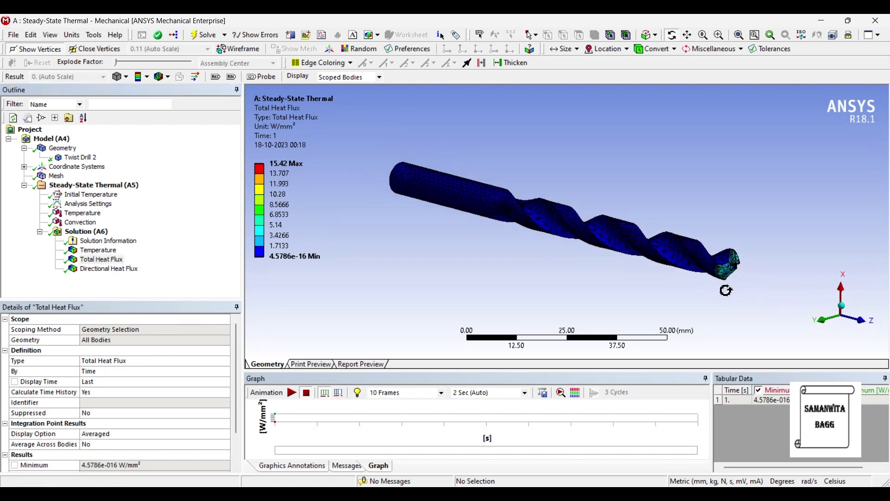
left_click_drag(513, 244, 296, 293)
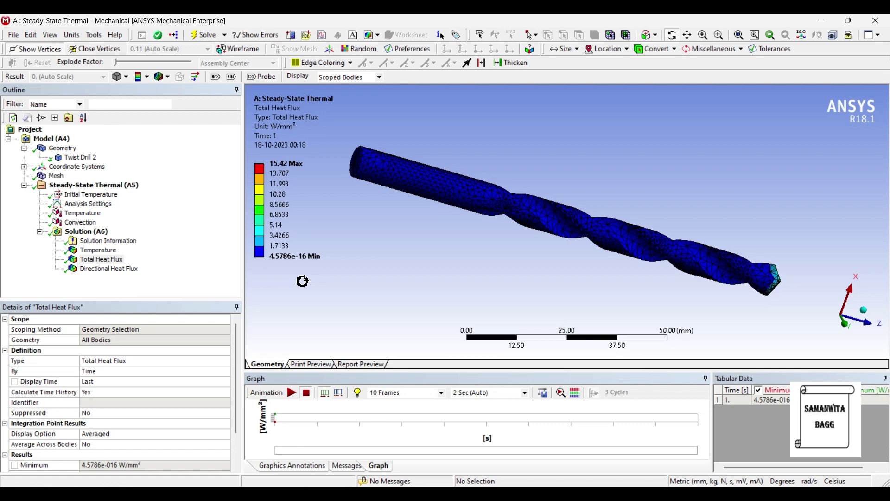
left_click(109, 269)
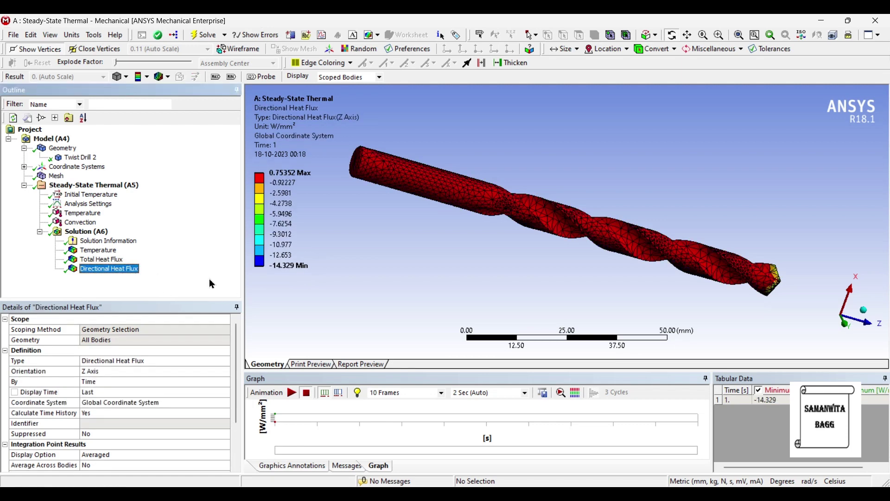
Step: Inspect the directional heat flux on the drill from other angles, and review the temperature and total heat flux results
left_click_drag(448, 240, 404, 232)
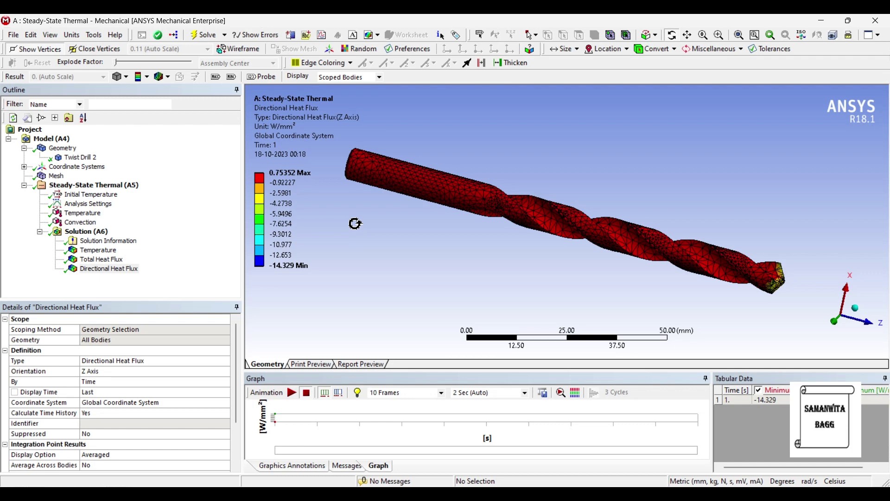
mouse_move(461, 273)
left_mouse_down()
mouse_move(406, 262)
mouse_move(466, 265)
left_mouse_up()
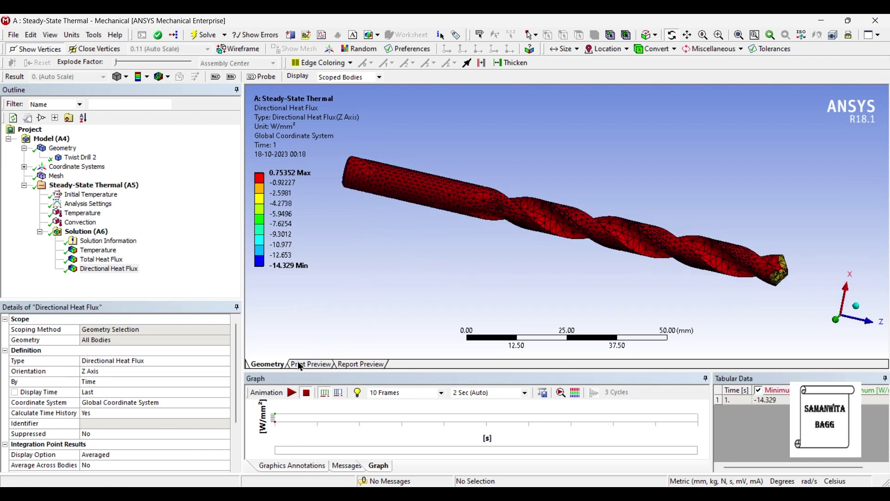
left_click(115, 251)
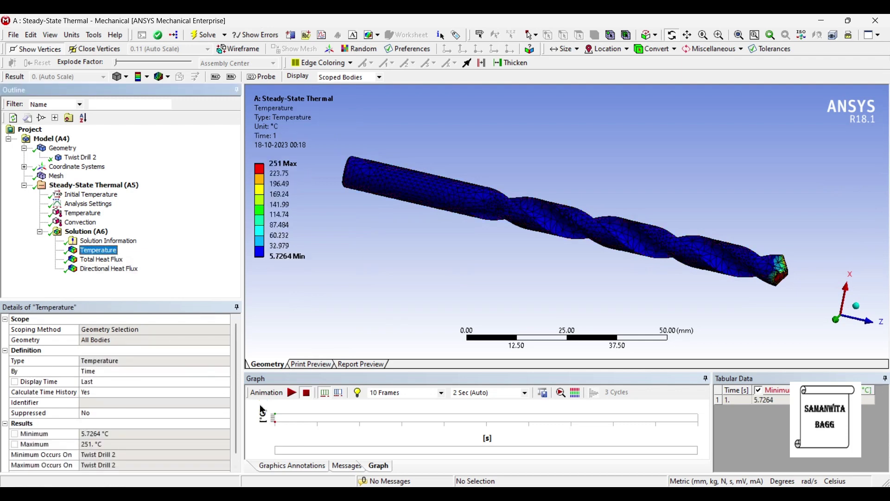
left_click(104, 260)
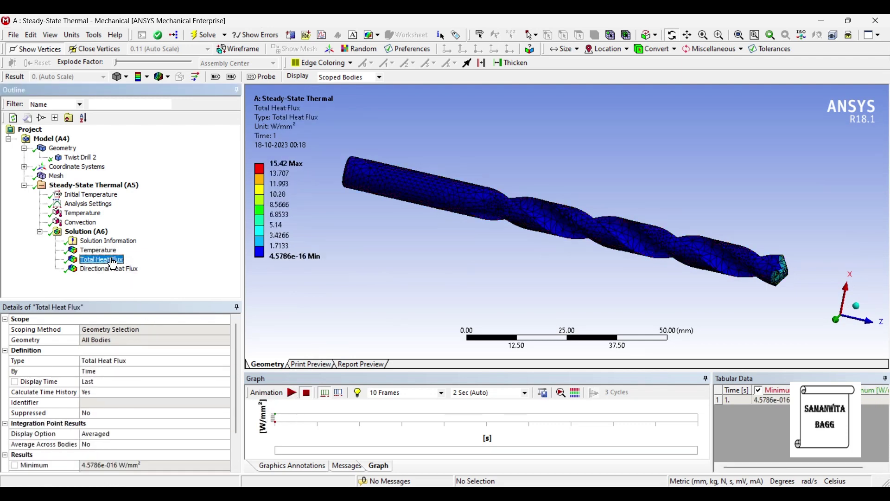
Step: Display the Z-axis directional heat flux on the drill, play its animation and pause it
left_click(128, 271)
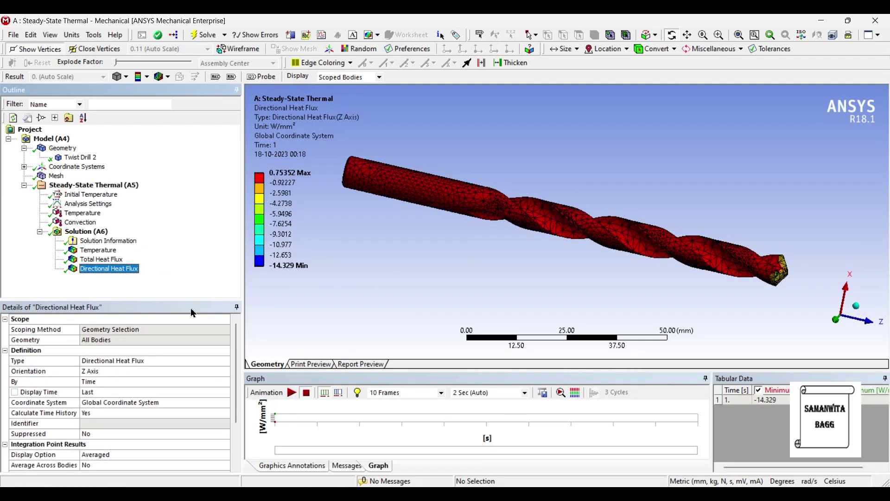
left_click(292, 393)
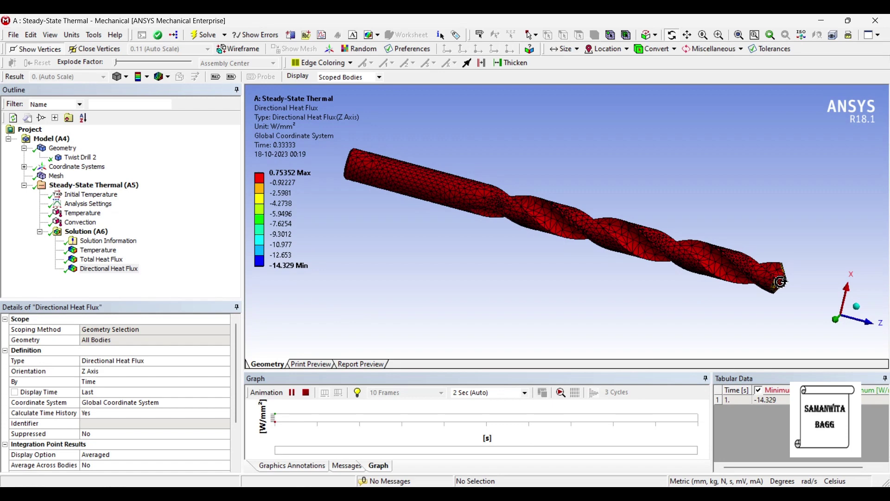
left_click(291, 392)
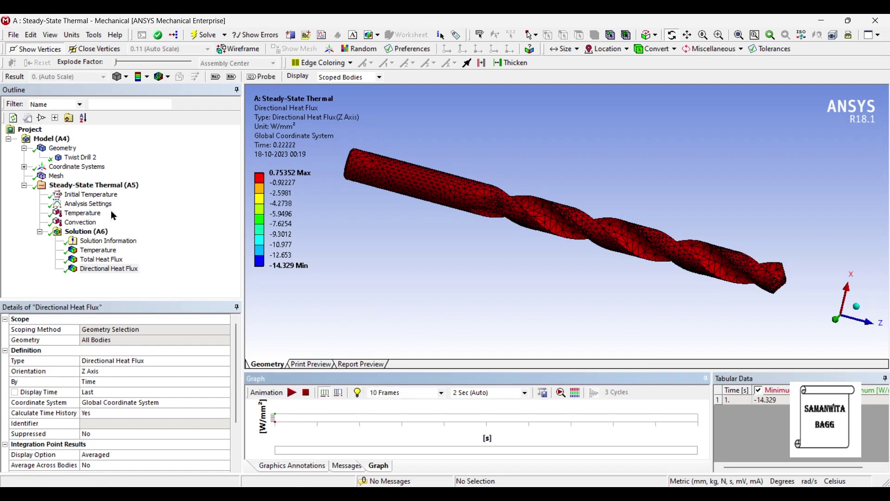
Step: Assign Carbon Steel as the material of the Twist Drill 2 body and re-solve the steady-state thermal analysis
left_click(79, 158)
left_click(180, 415)
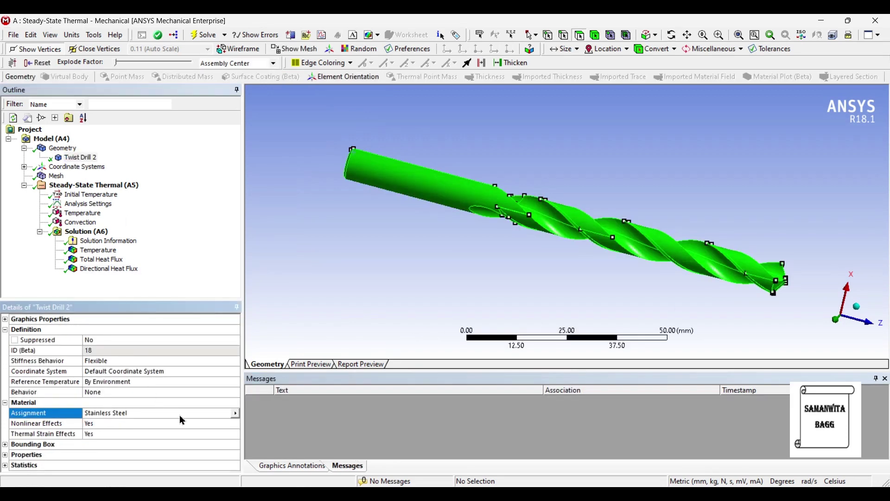
left_click(236, 413)
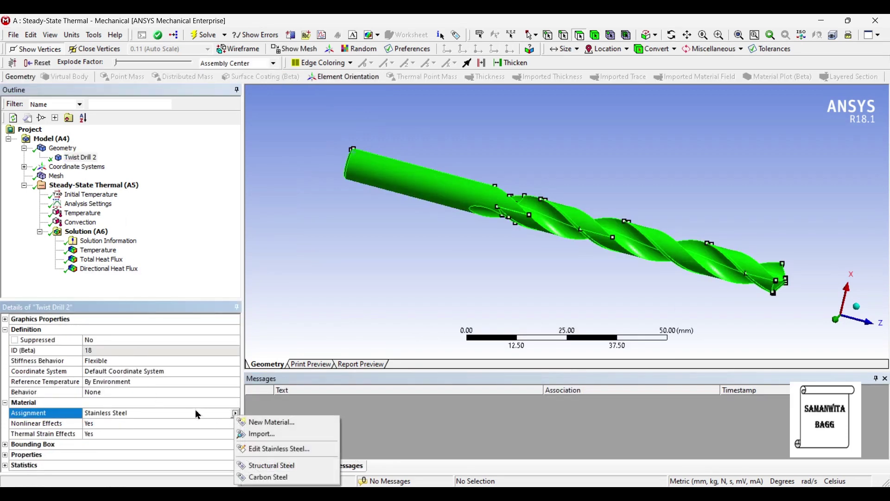
left_click(276, 478)
left_click(106, 234)
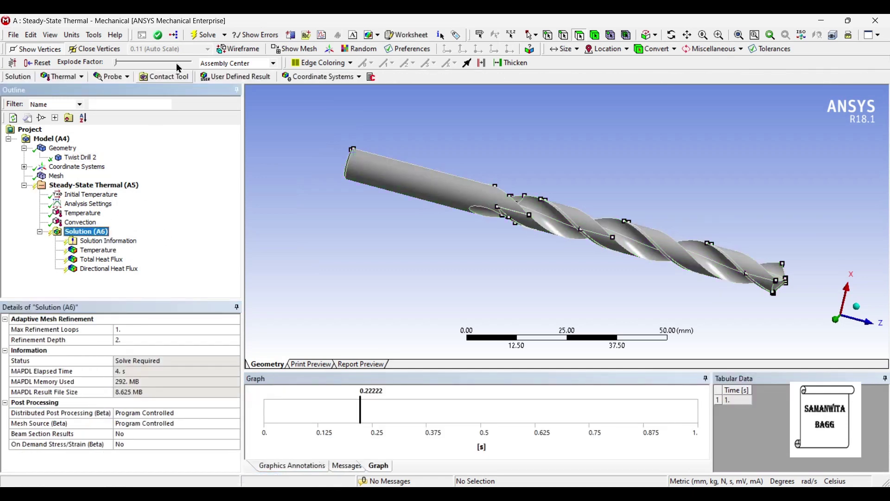
key("F5")
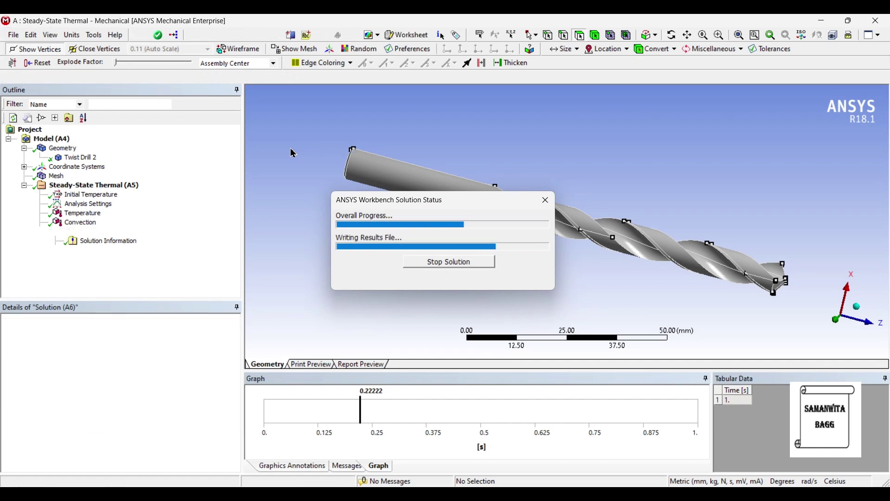
Step: Display the temperature result for the carbon steel drill and play its animation
left_click(97, 250)
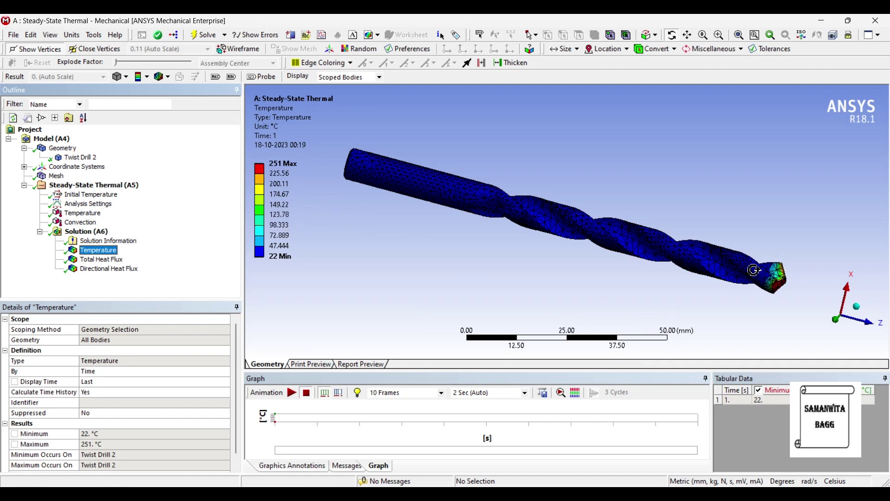
left_click(291, 392)
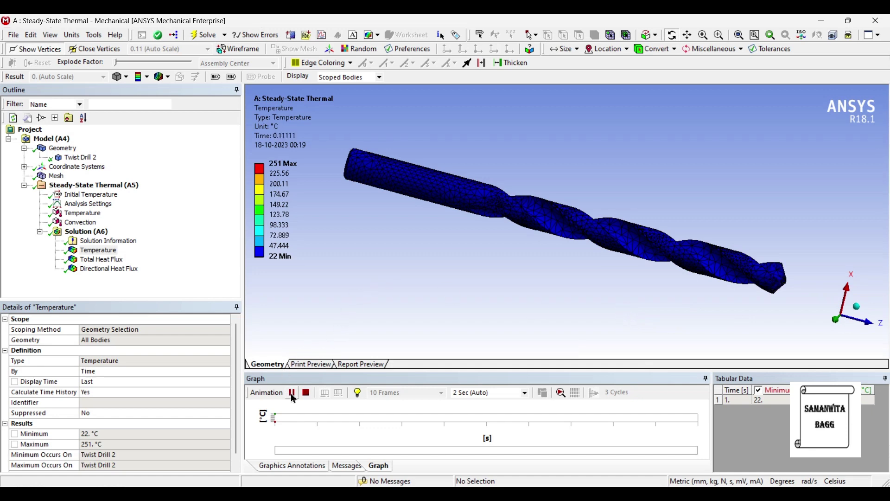
Step: Display the total heat flux on the carbon steel drill with maximum and minimum labels and examine where they lie
left_click(111, 259)
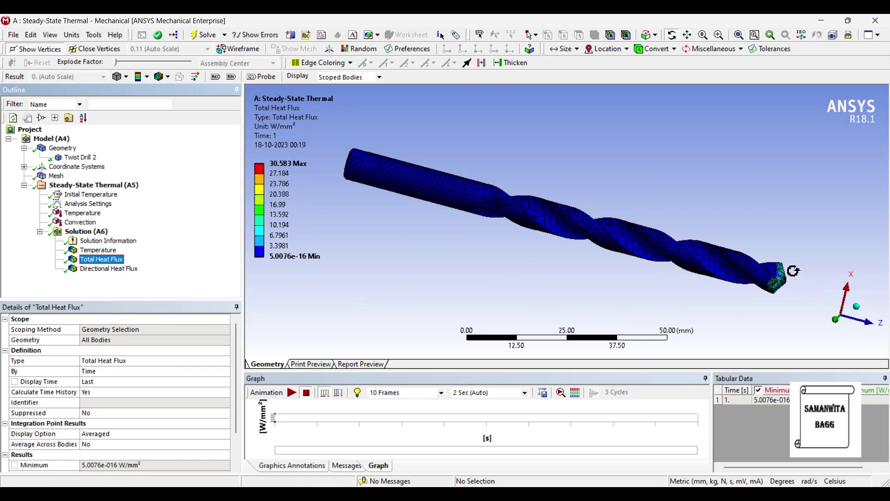
left_click(216, 77)
left_click(232, 76)
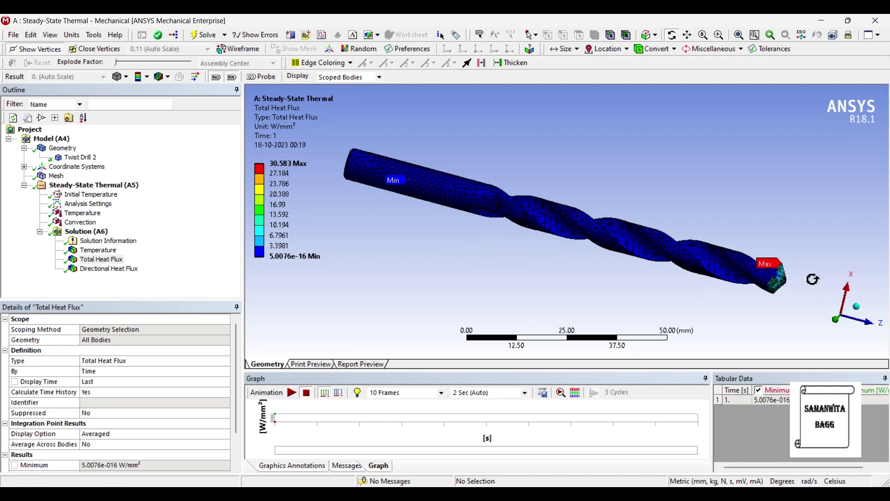
scroll(788, 283, "up", 3)
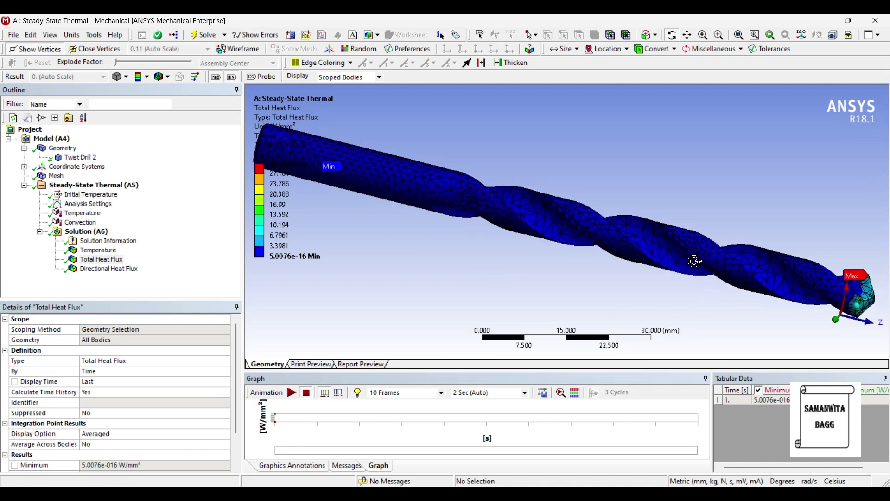
scroll(516, 230, "down", 1)
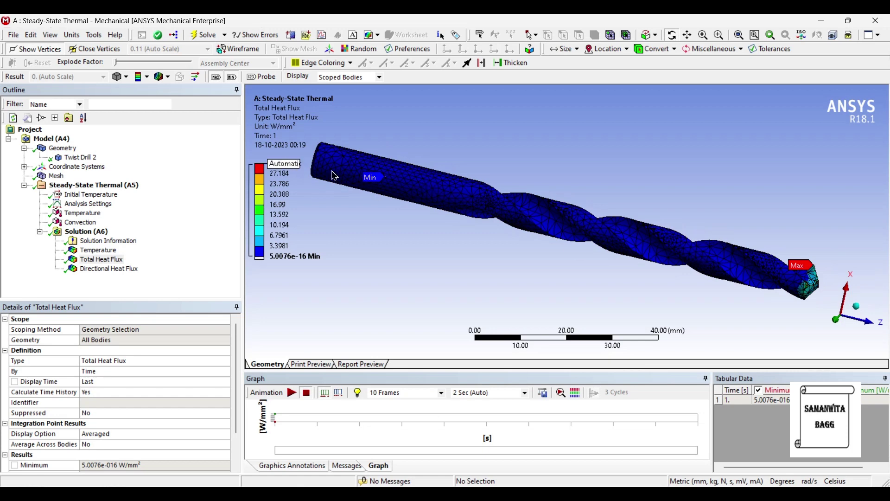
Step: Hide the maximum and minimum labels and display the Z-axis directional heat flux for the carbon steel drill
left_click(215, 78)
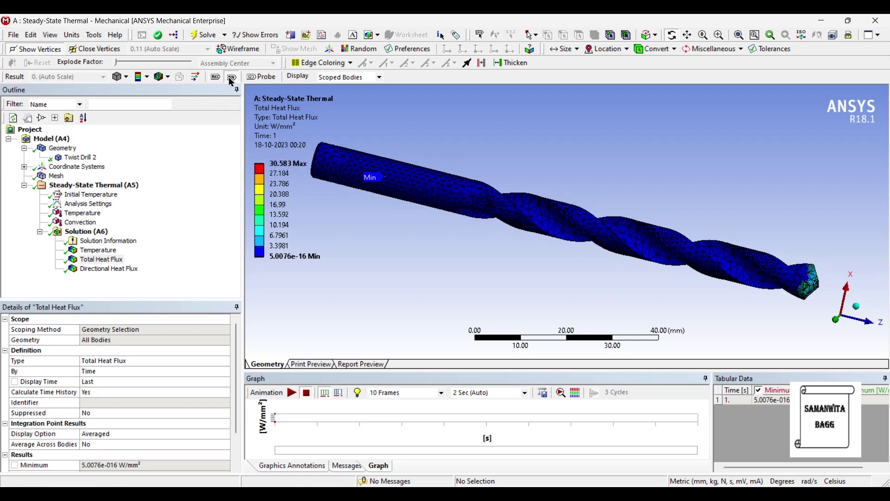
left_click(232, 78)
left_click(131, 269)
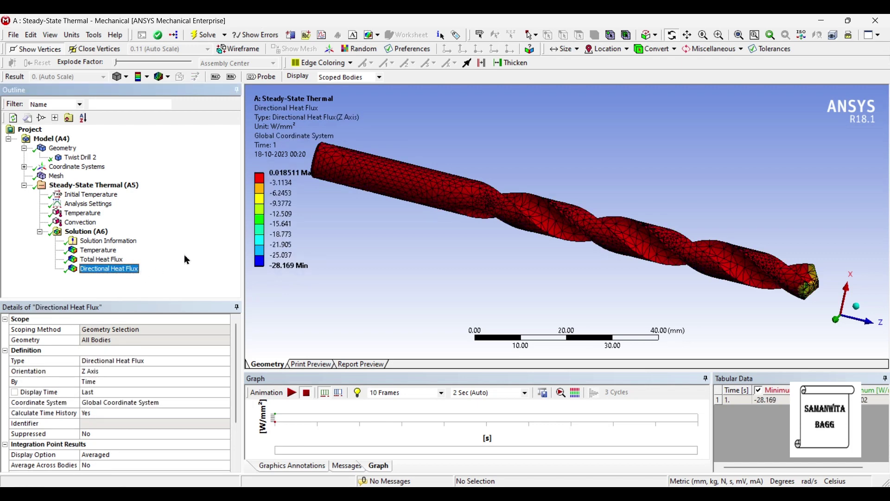
scroll(355, 207, "down", 1)
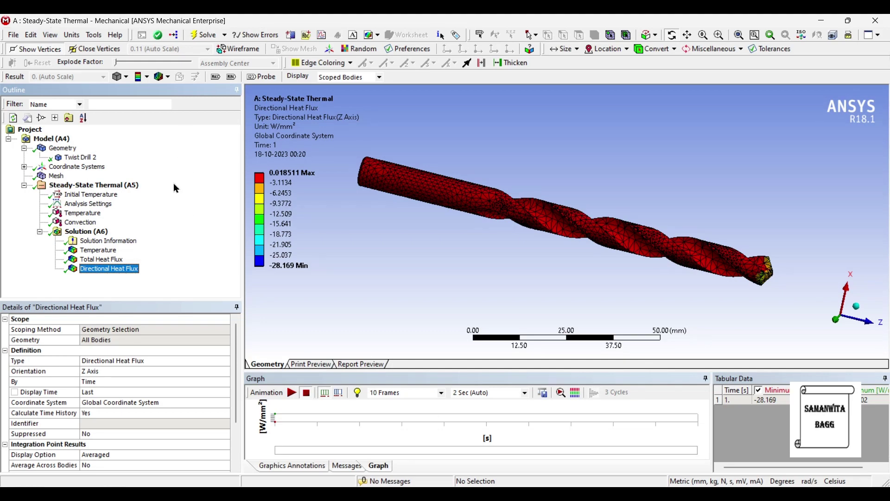
Step: In the Workbench engineering data, set the unit of Stainless Steel's isotropic thermal conductivity to W m^-1 K^-1
left_click(821, 22)
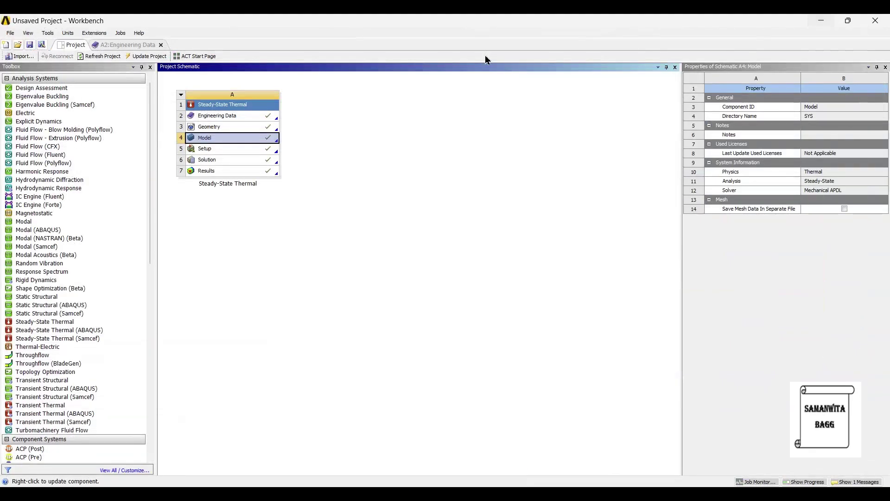
left_click(126, 45)
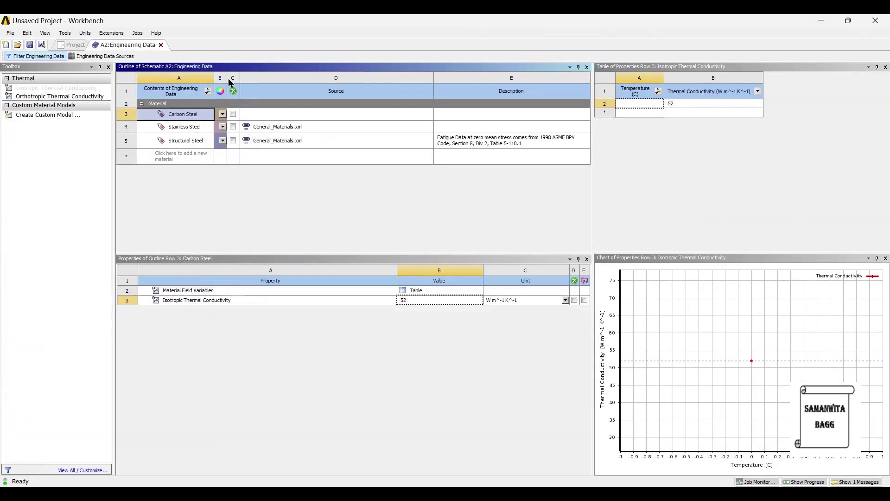
left_click(199, 128)
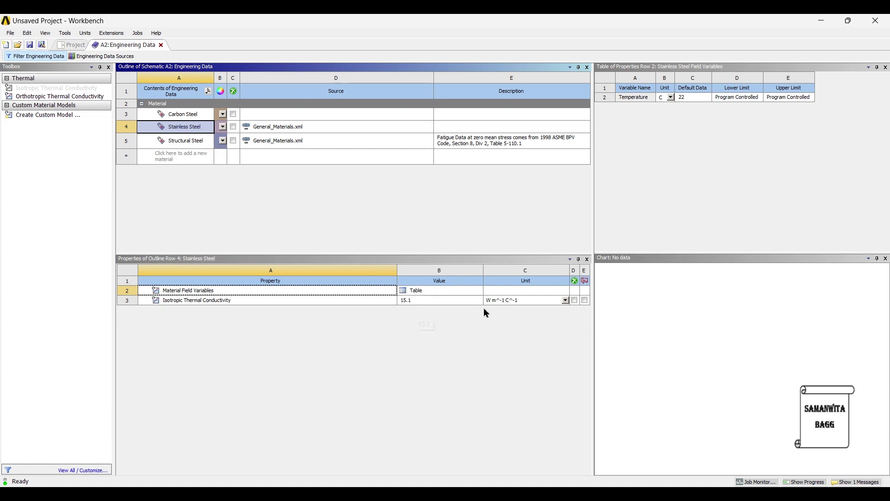
left_click(565, 300)
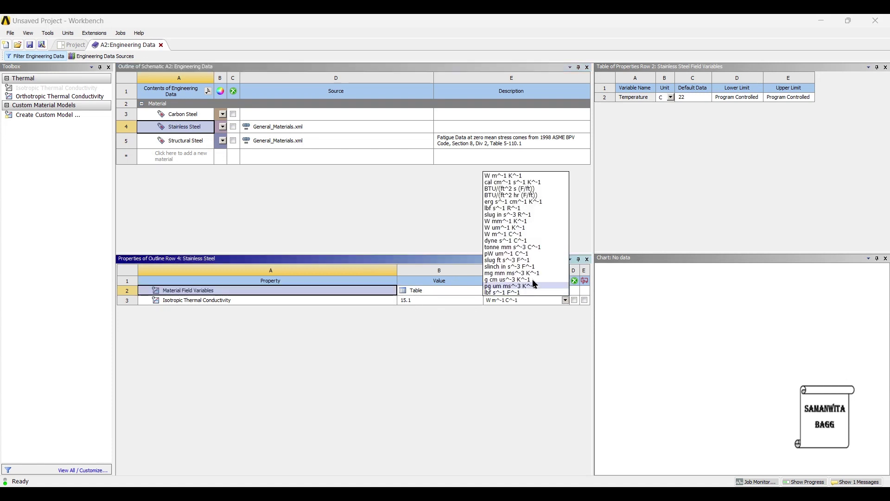
left_click(523, 179)
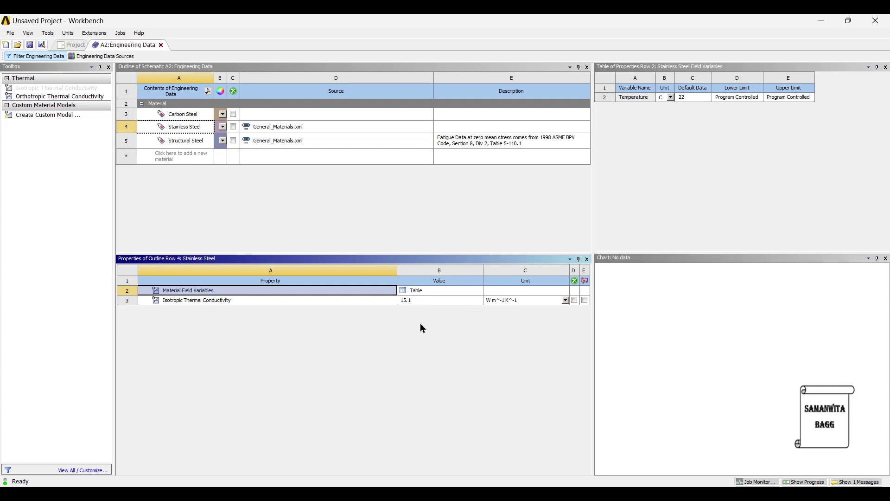
Step: Check Carbon Steel's isotropic thermal conductivity for comparison and return to the project schematic
left_click(190, 114)
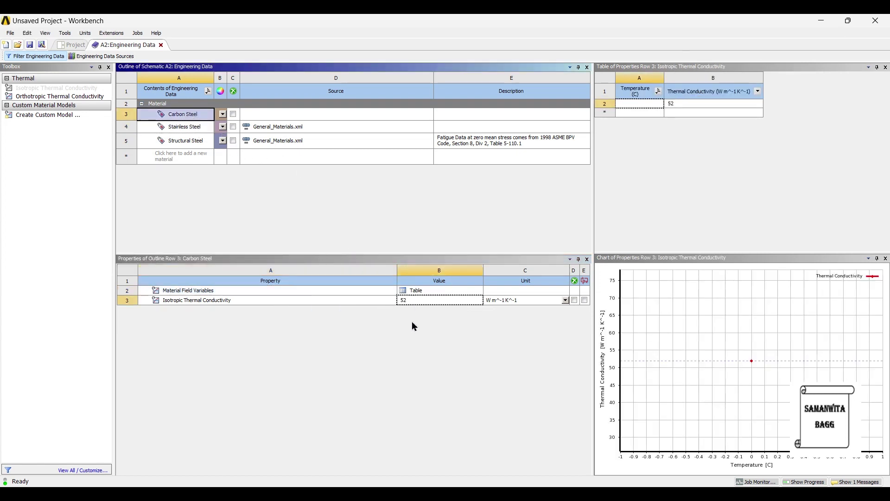
left_click(418, 343)
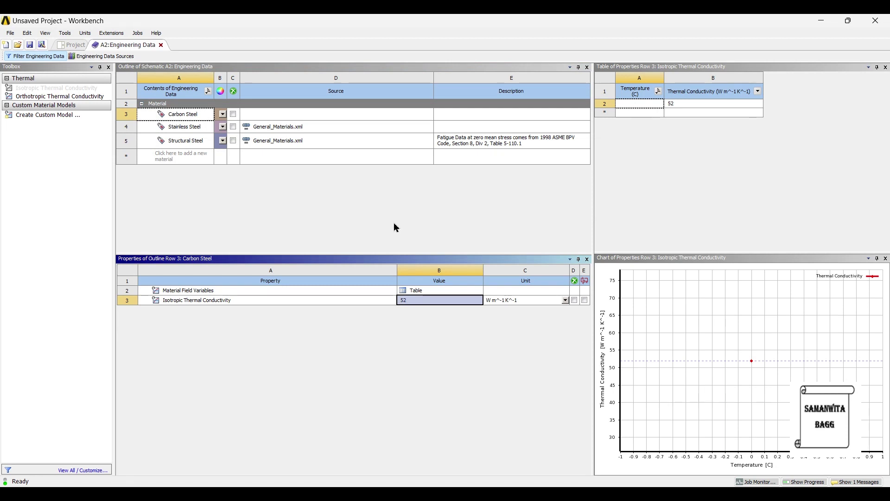
left_click(74, 44)
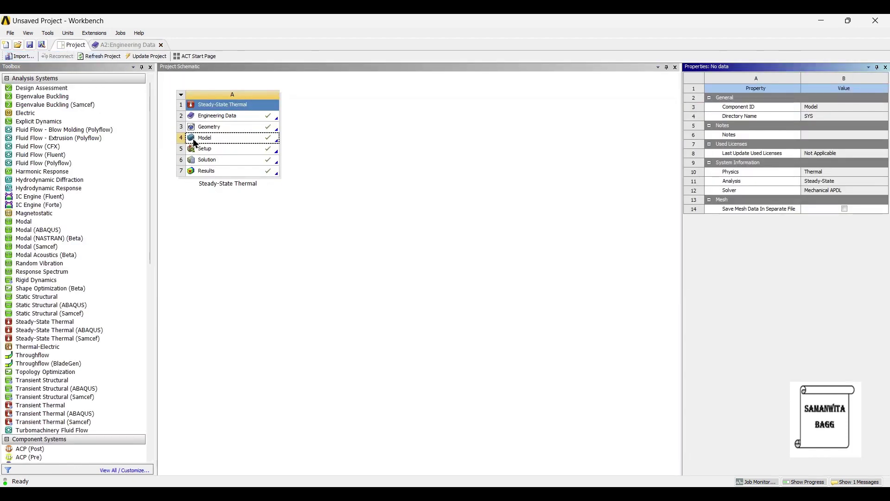